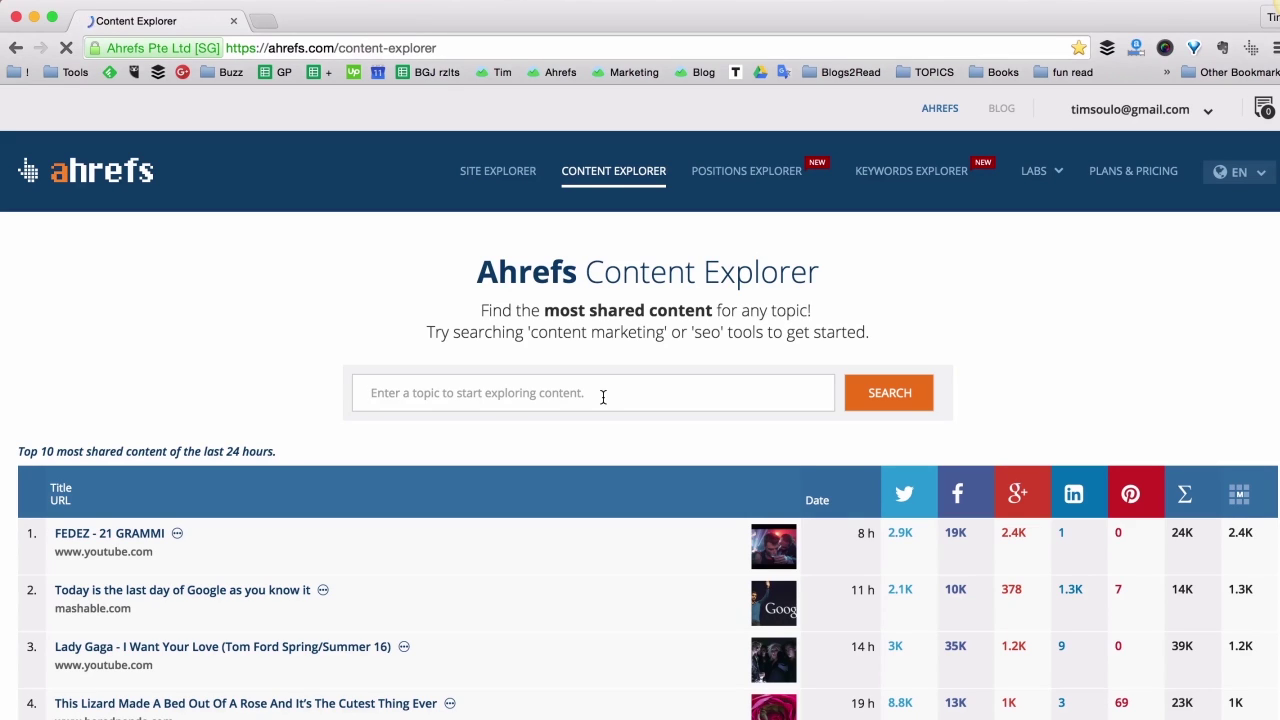
Search Content Explorer for blog.ahrefs.com and browse its 506 most-shared articles
{"action": "type", "text": "blog.ahre"}
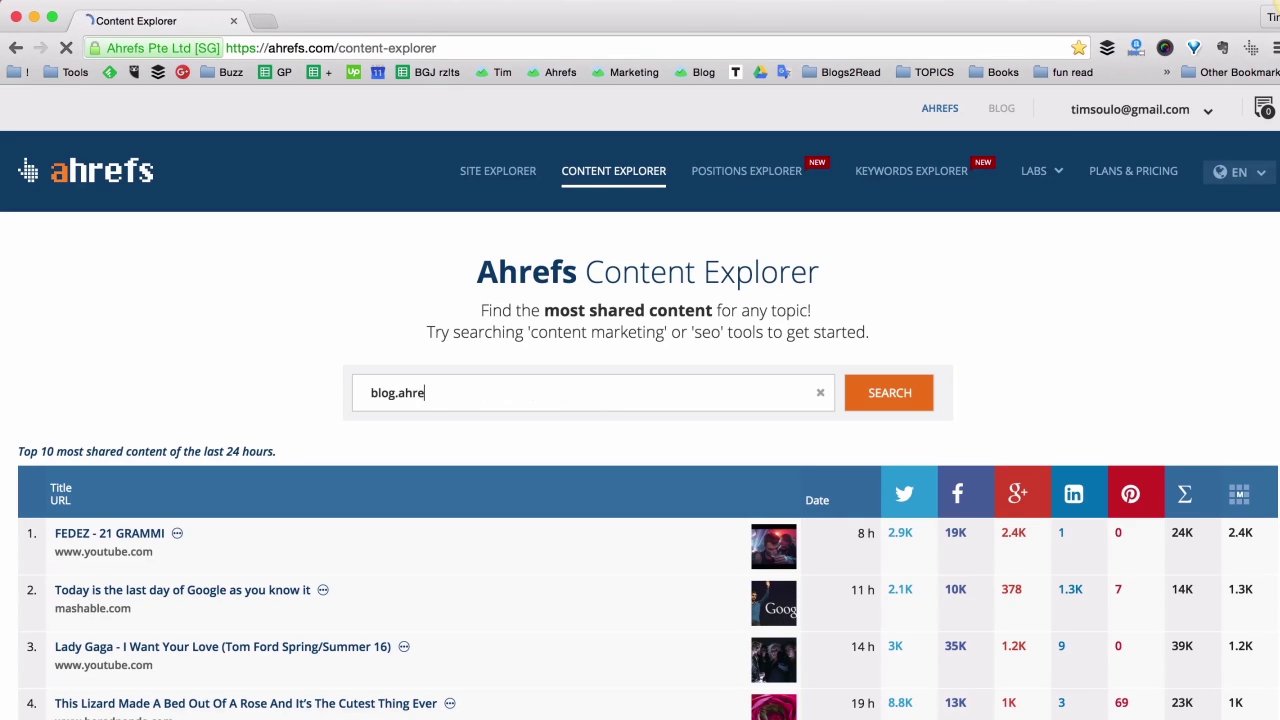
{"action": "type", "text": "fs.com"}
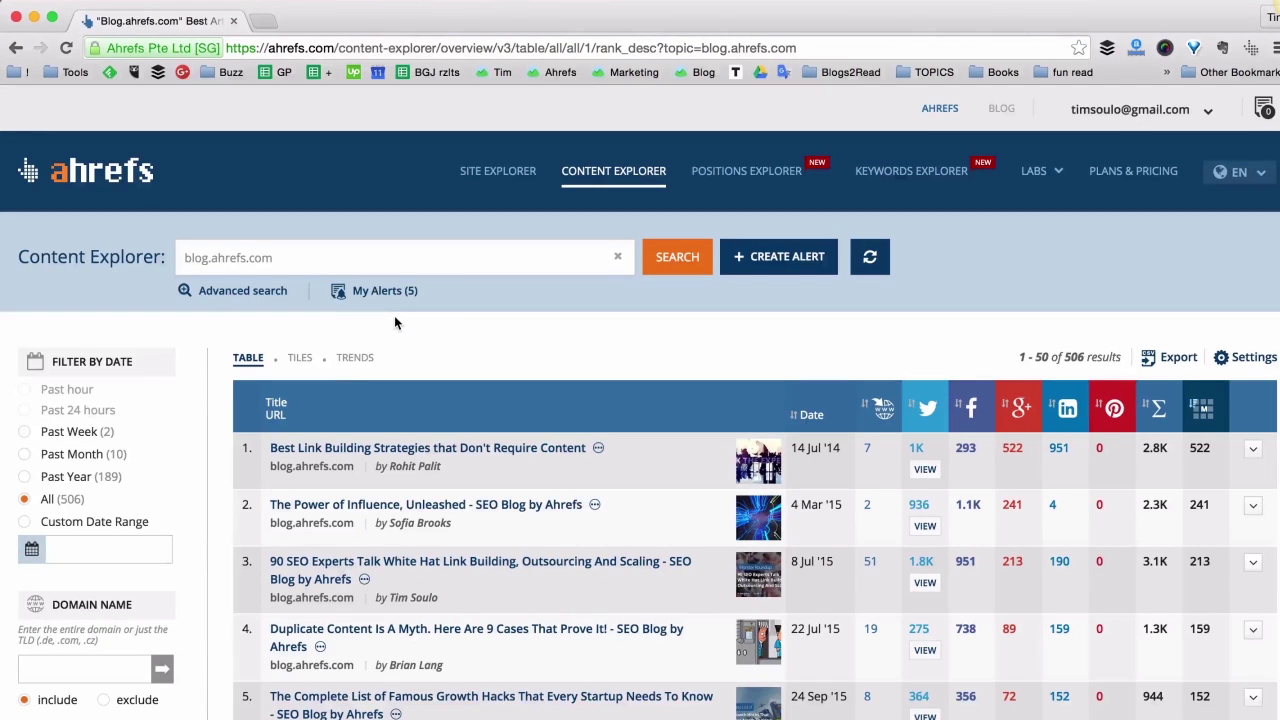
{"action": "scroll", "coordinate": [394, 322], "scroll_direction": "down", "scroll_amount": 3}
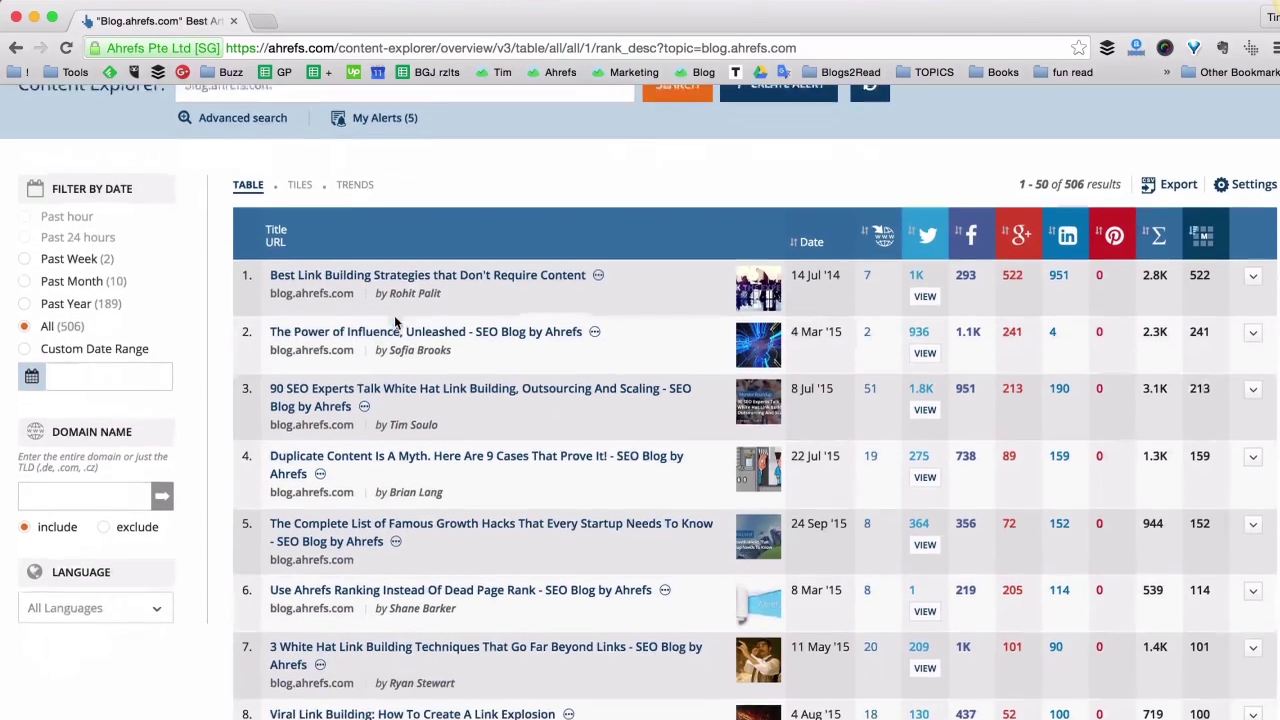
{"action": "scroll", "coordinate": [208, 307], "scroll_direction": "down", "scroll_amount": 1}
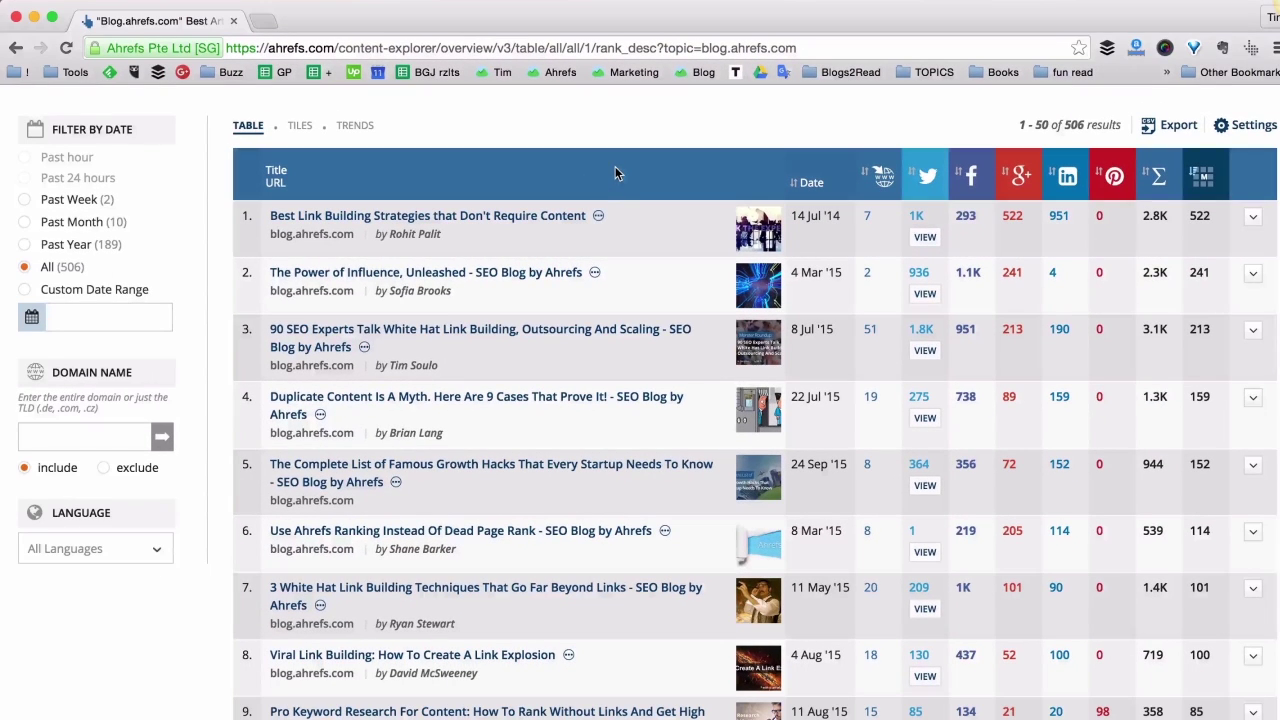
{"action": "scroll", "coordinate": [660, 179], "scroll_direction": "down", "scroll_amount": 1}
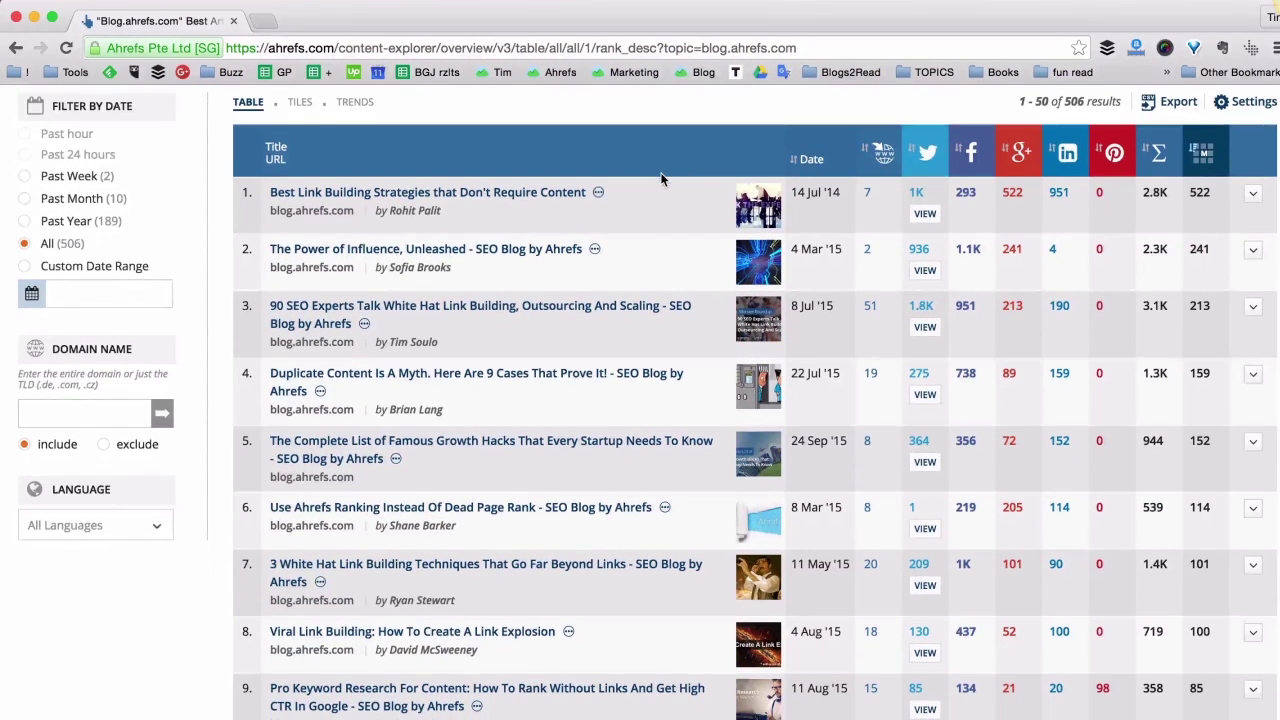
{"action": "scroll", "coordinate": [673, 208], "scroll_direction": "down", "scroll_amount": 1}
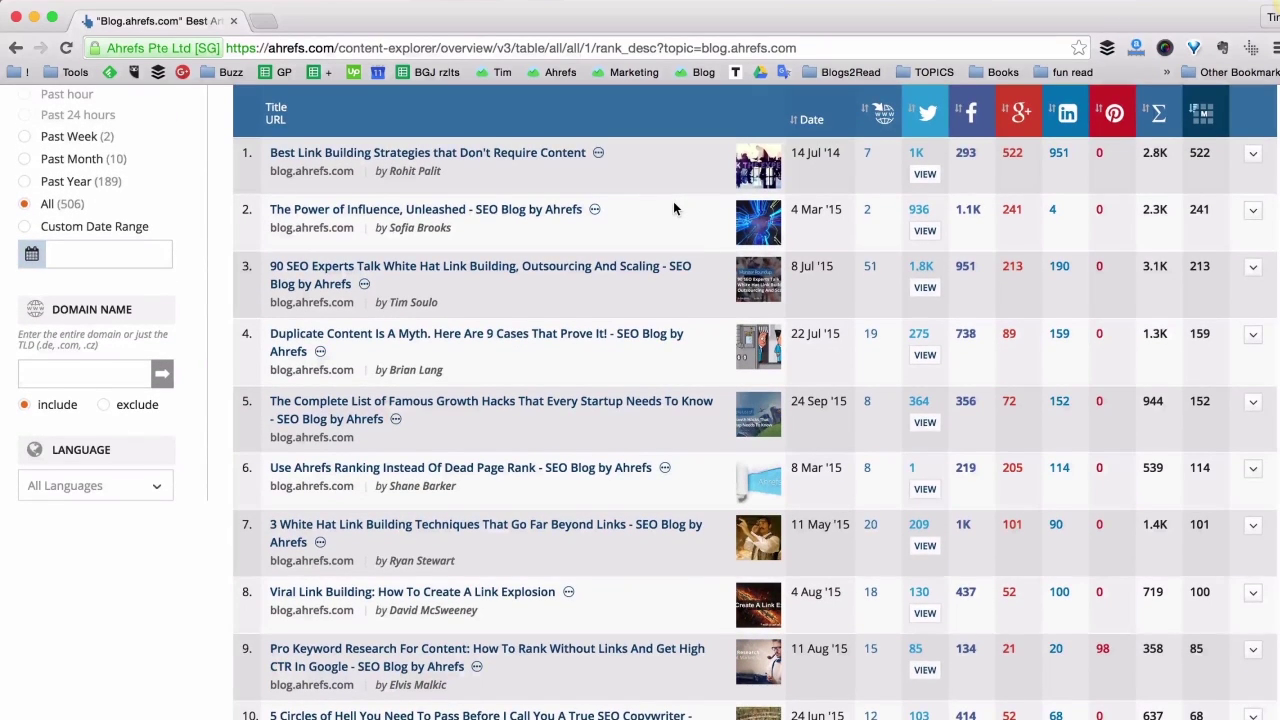
{"action": "scroll", "coordinate": [673, 208], "scroll_direction": "up", "scroll_amount": 1}
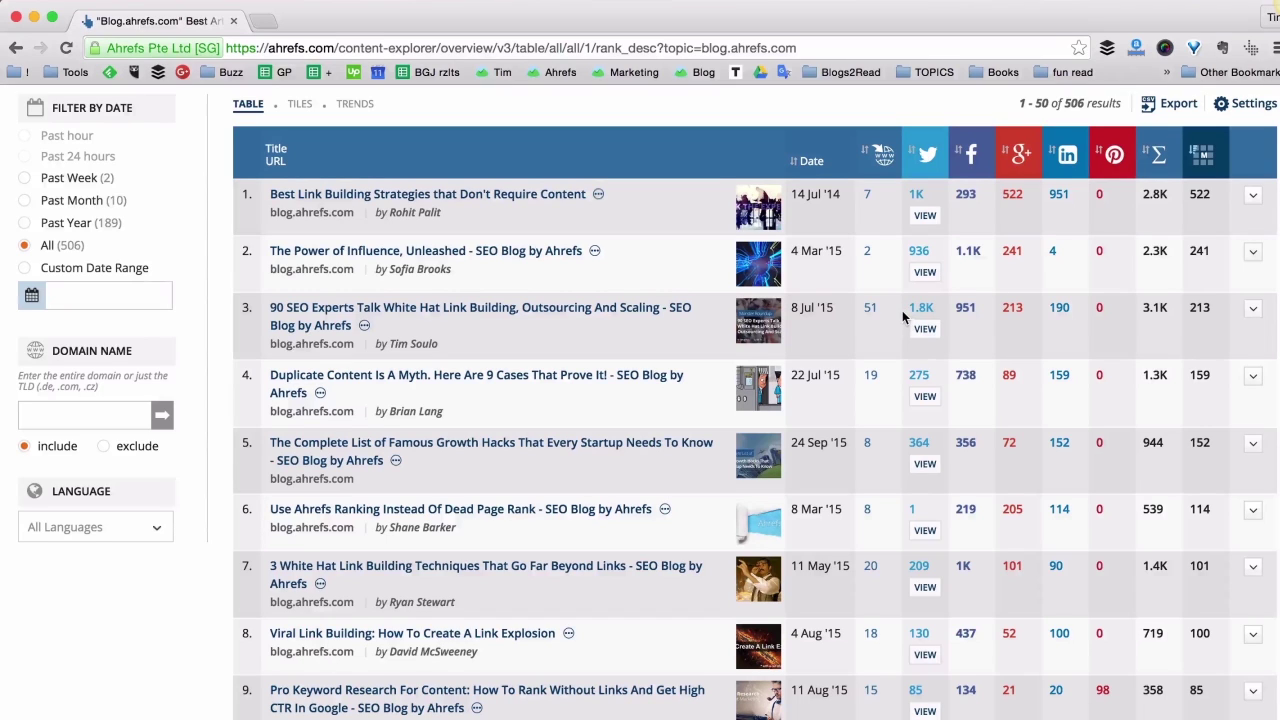
Sort the blog.ahrefs.com articles by Twitter shares and review the reordered list
{"action": "left_click", "coordinate": [927, 158]}
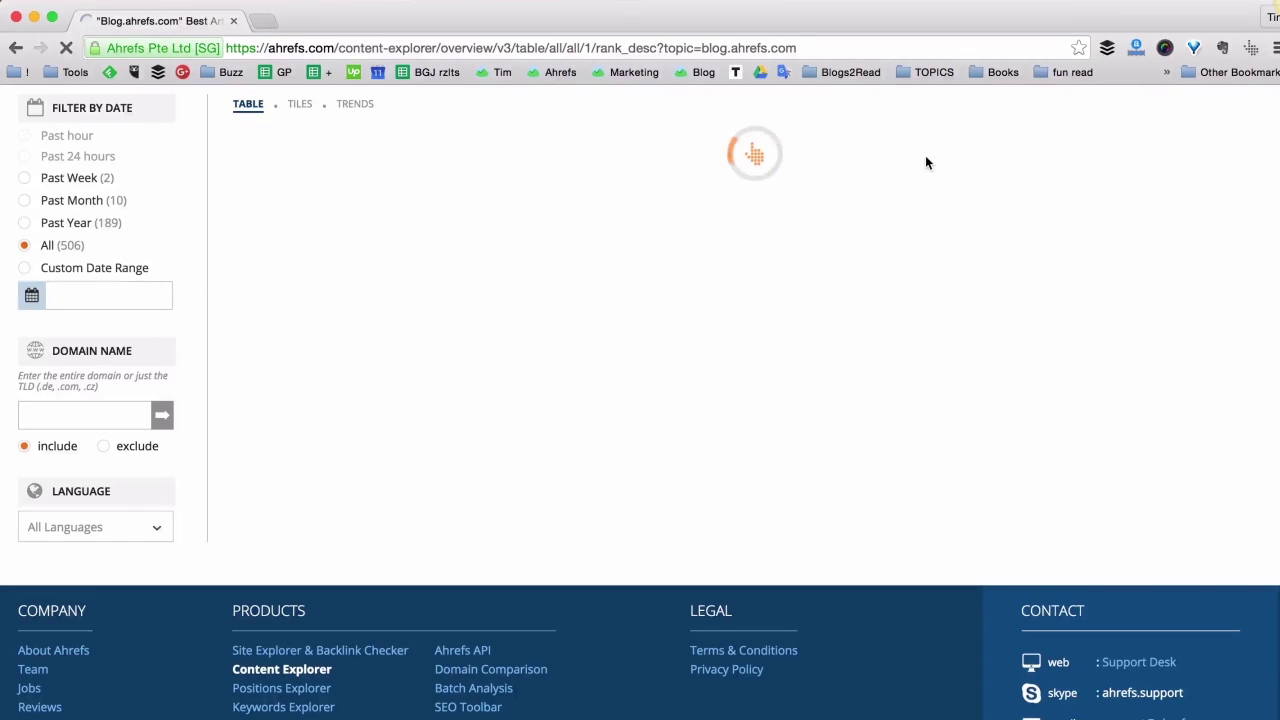
{"action": "scroll", "coordinate": [810, 222], "scroll_direction": "down", "scroll_amount": 3}
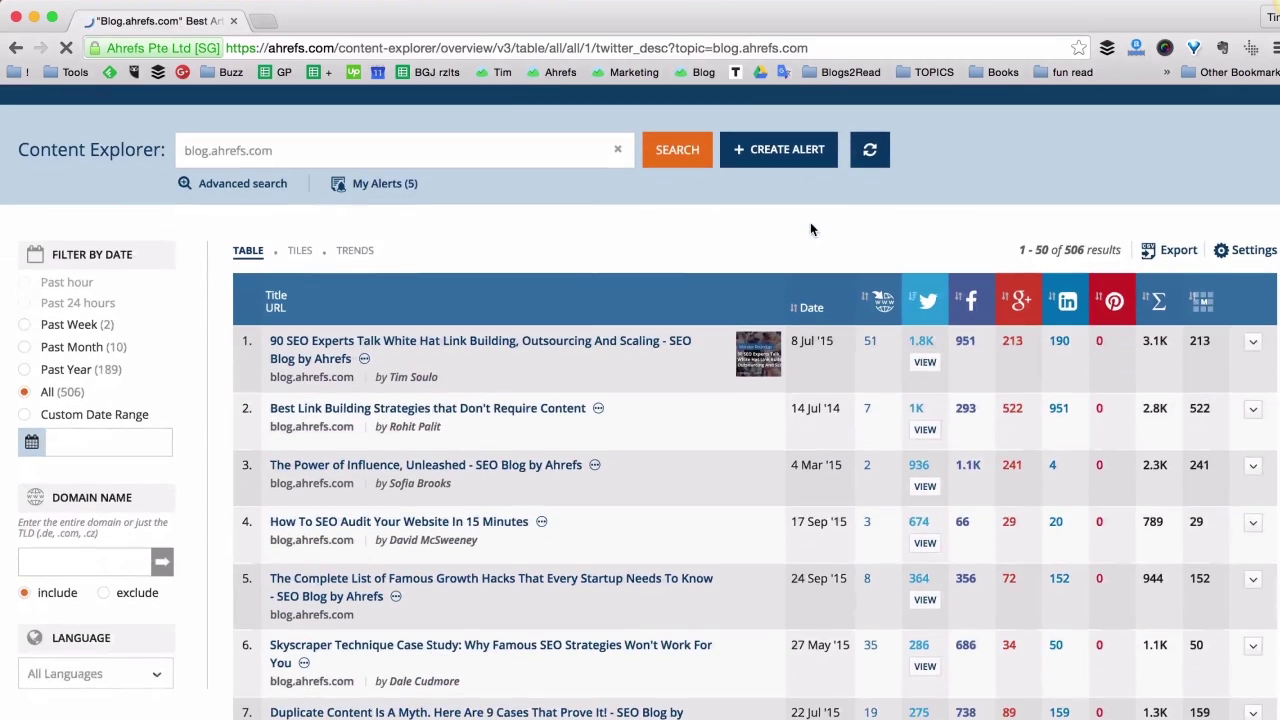
{"action": "scroll", "coordinate": [810, 228], "scroll_direction": "down", "scroll_amount": 1}
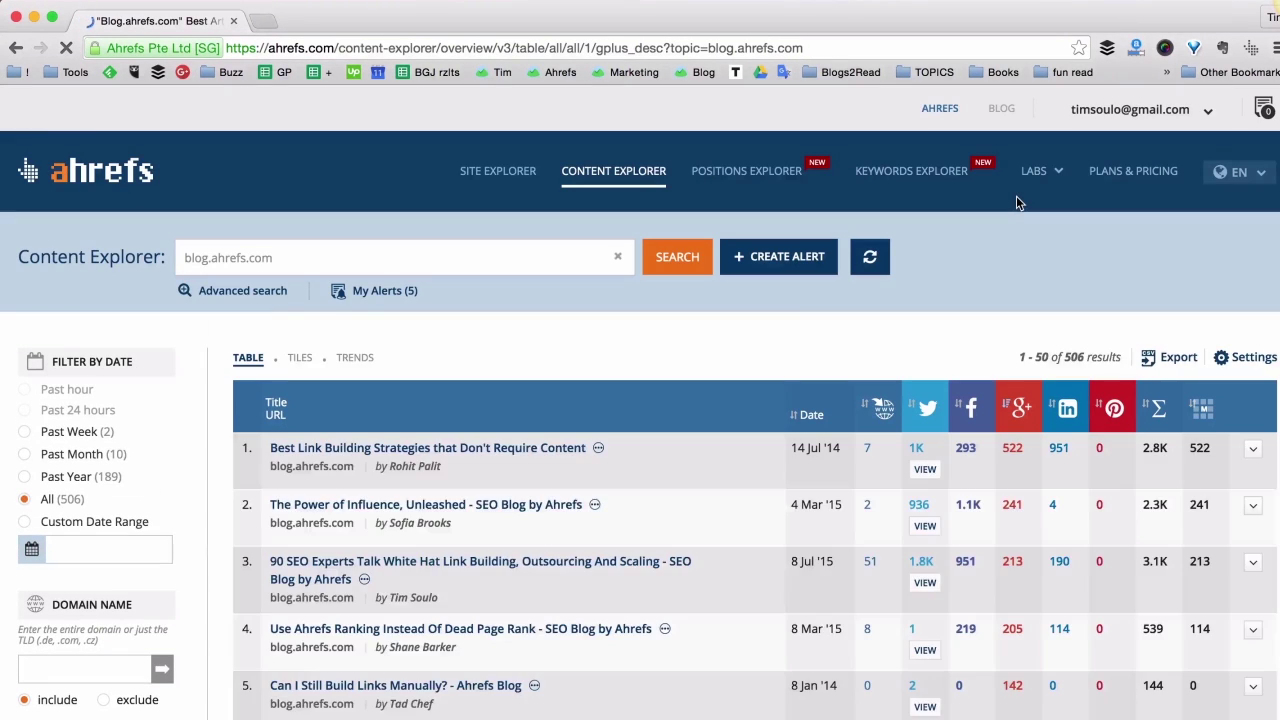
{"action": "scroll", "coordinate": [1016, 203], "scroll_direction": "down", "scroll_amount": 2}
{"action": "scroll", "coordinate": [1016, 203], "scroll_direction": "down", "scroll_amount": 2}
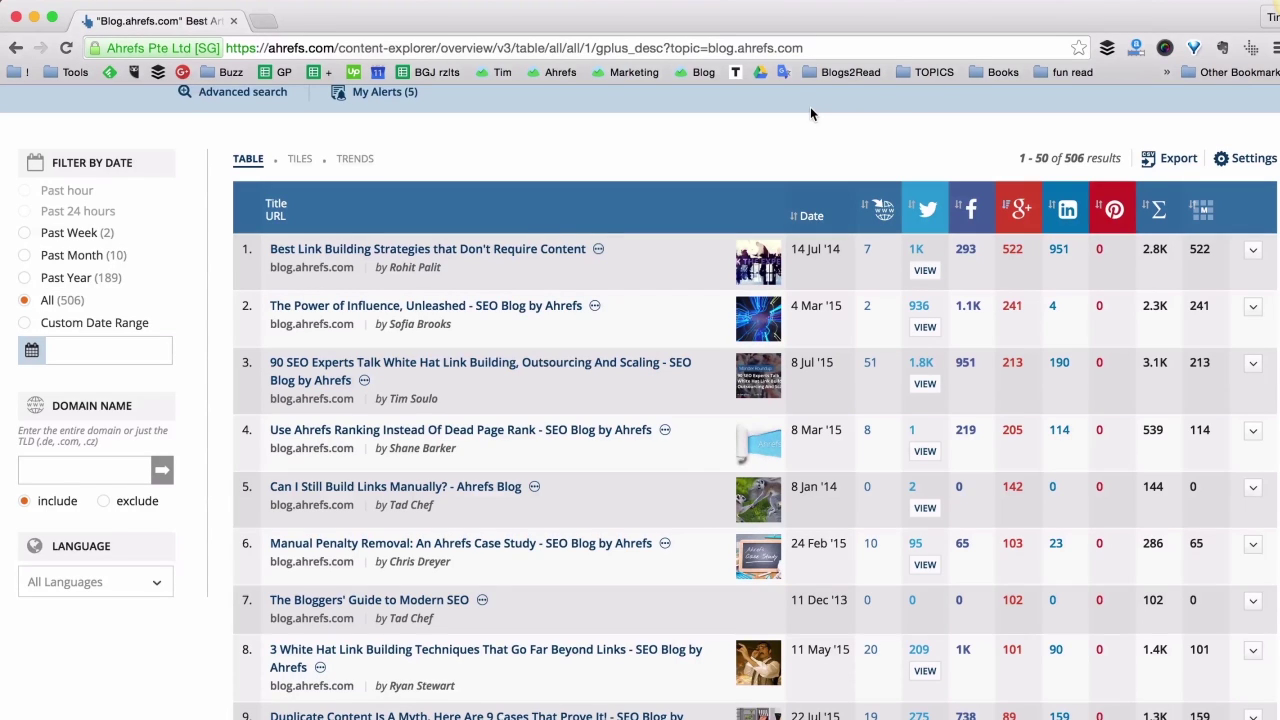
{"action": "scroll", "coordinate": [819, 119], "scroll_direction": "down", "scroll_amount": 1}
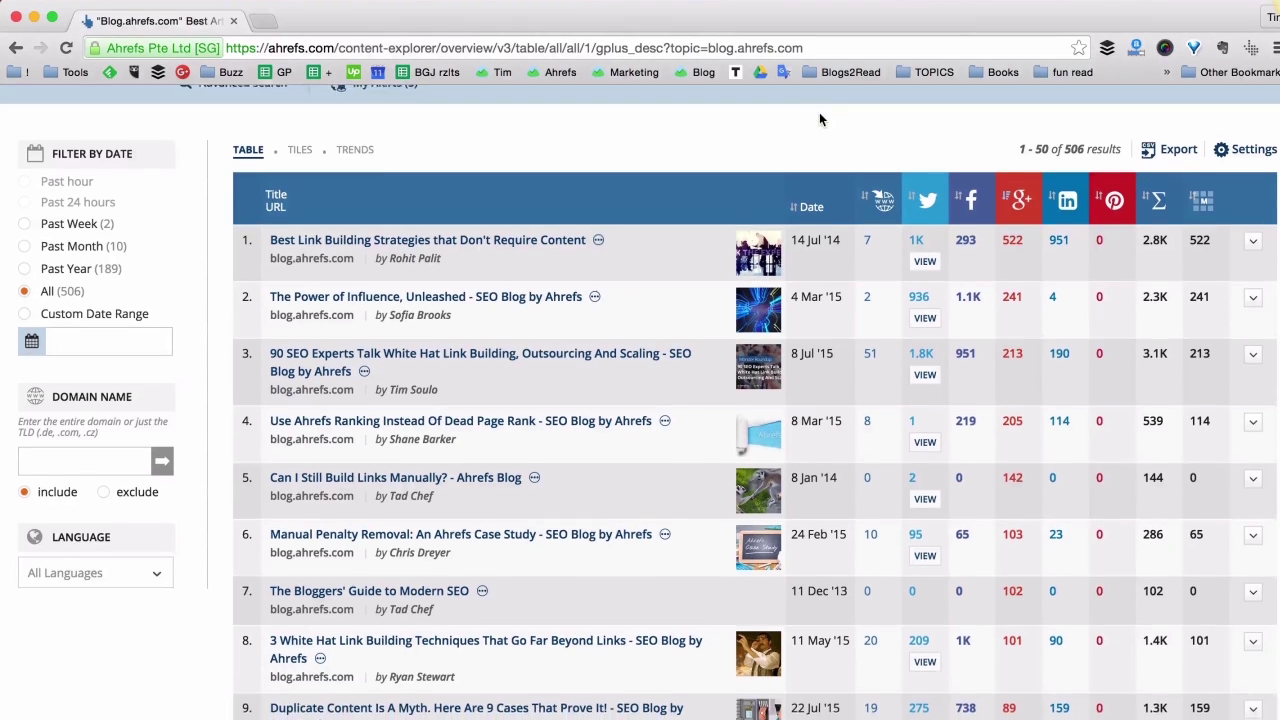
{"action": "scroll", "coordinate": [860, 160], "scroll_direction": "down", "scroll_amount": 1}
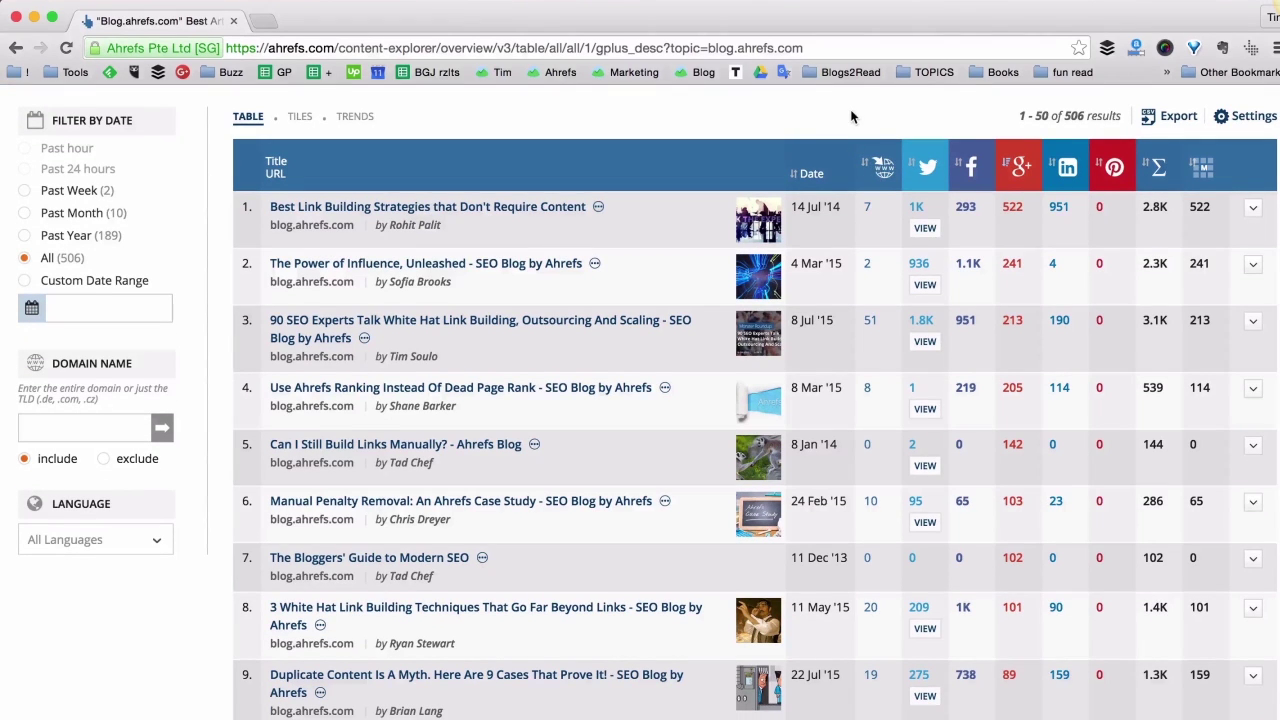
{"action": "scroll", "coordinate": [850, 116], "scroll_direction": "down", "scroll_amount": 1}
Rank the articles by referring domains, then return to a blank Content Explorer page
{"action": "left_click", "coordinate": [871, 136]}
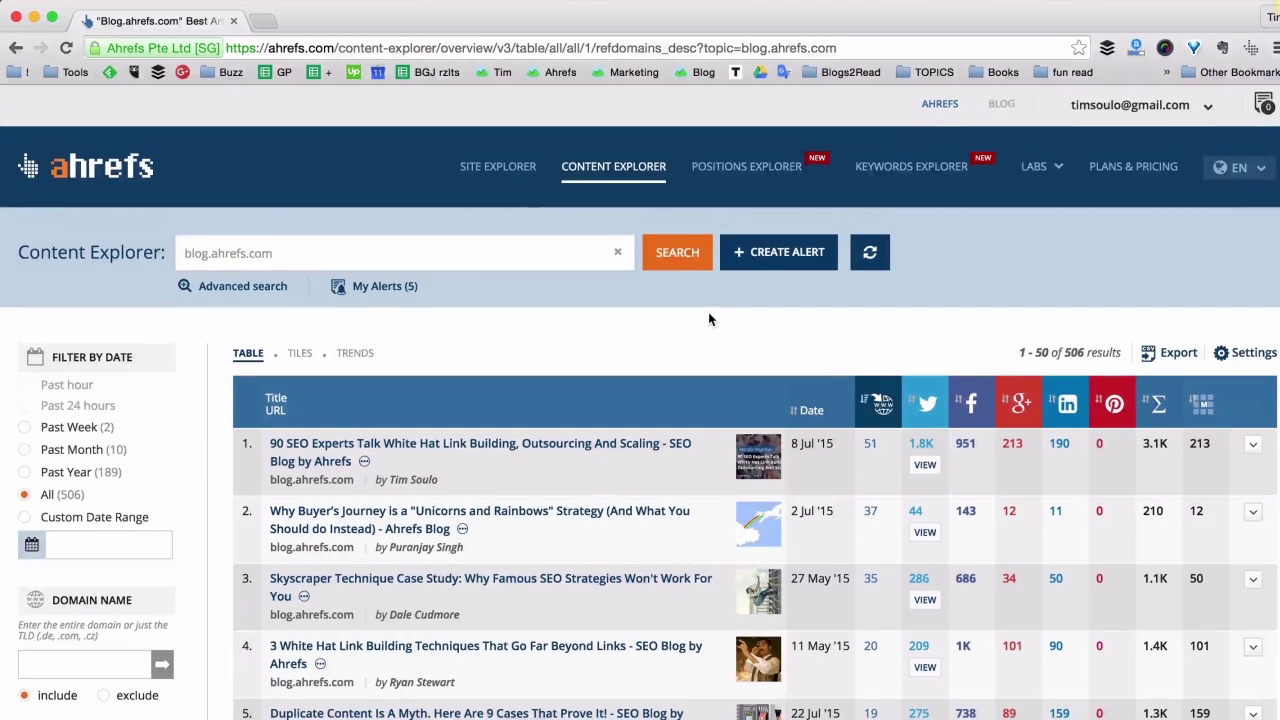
{"action": "scroll", "coordinate": [708, 319], "scroll_direction": "down", "scroll_amount": 3}
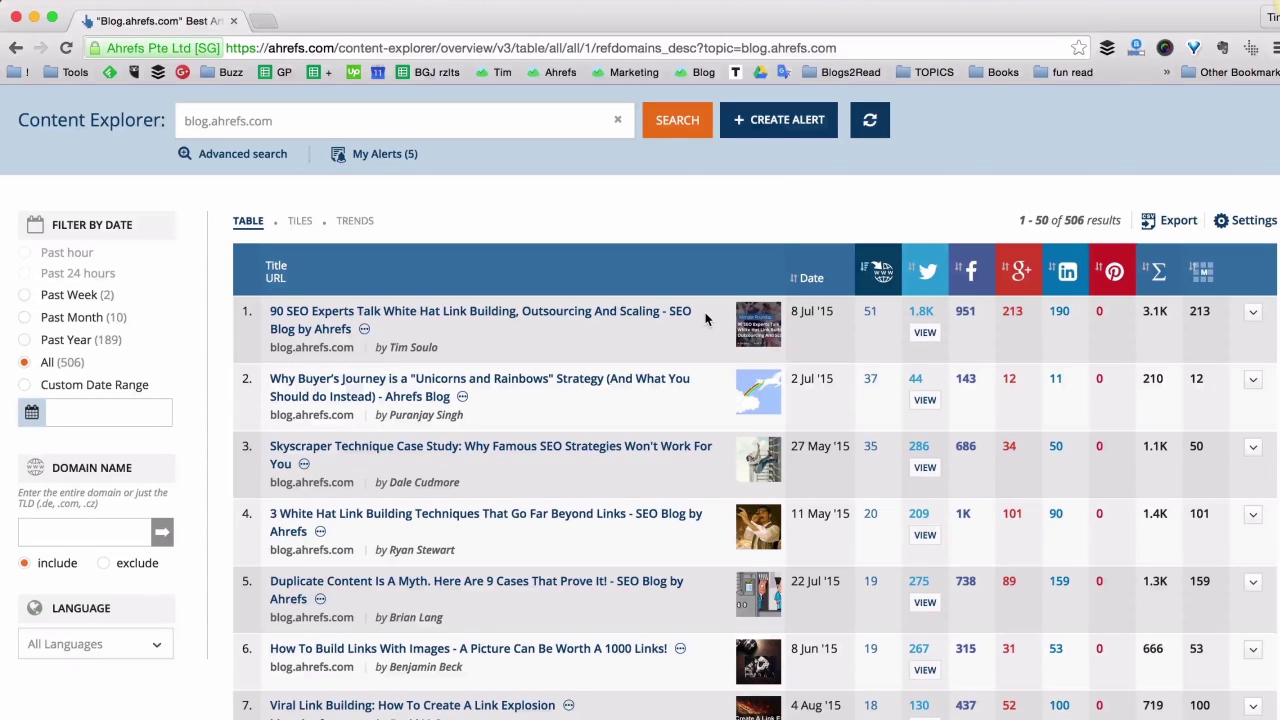
{"action": "scroll", "coordinate": [752, 276], "scroll_direction": "up", "scroll_amount": 3}
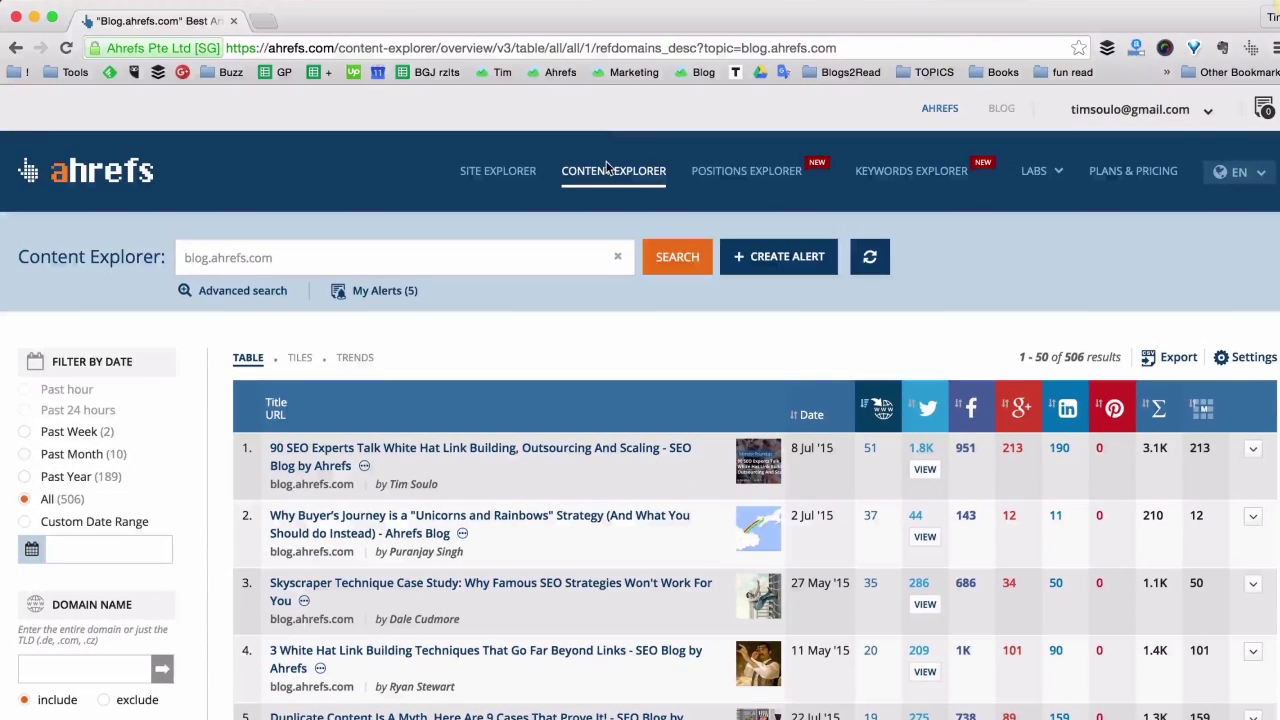
{"action": "left_click", "coordinate": [610, 177]}
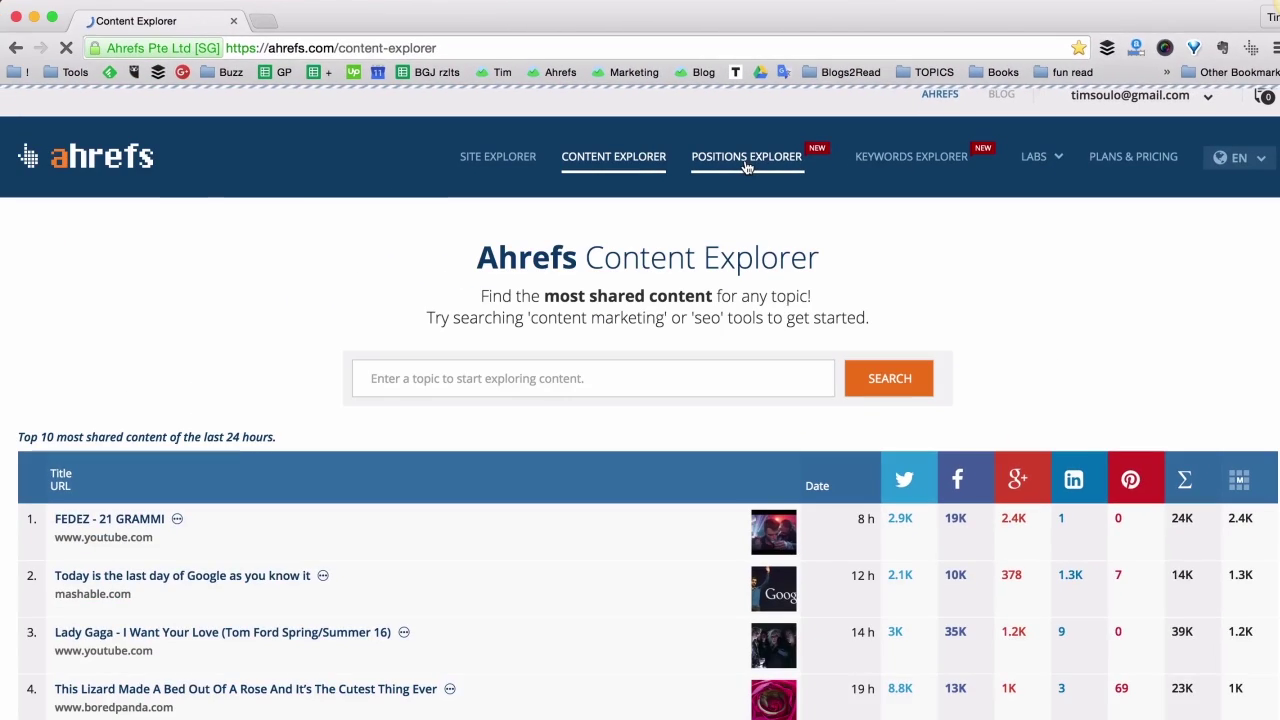
Open Positions Explorer and enter backlinko.com as the domain
{"action": "left_click", "coordinate": [678, 162]}
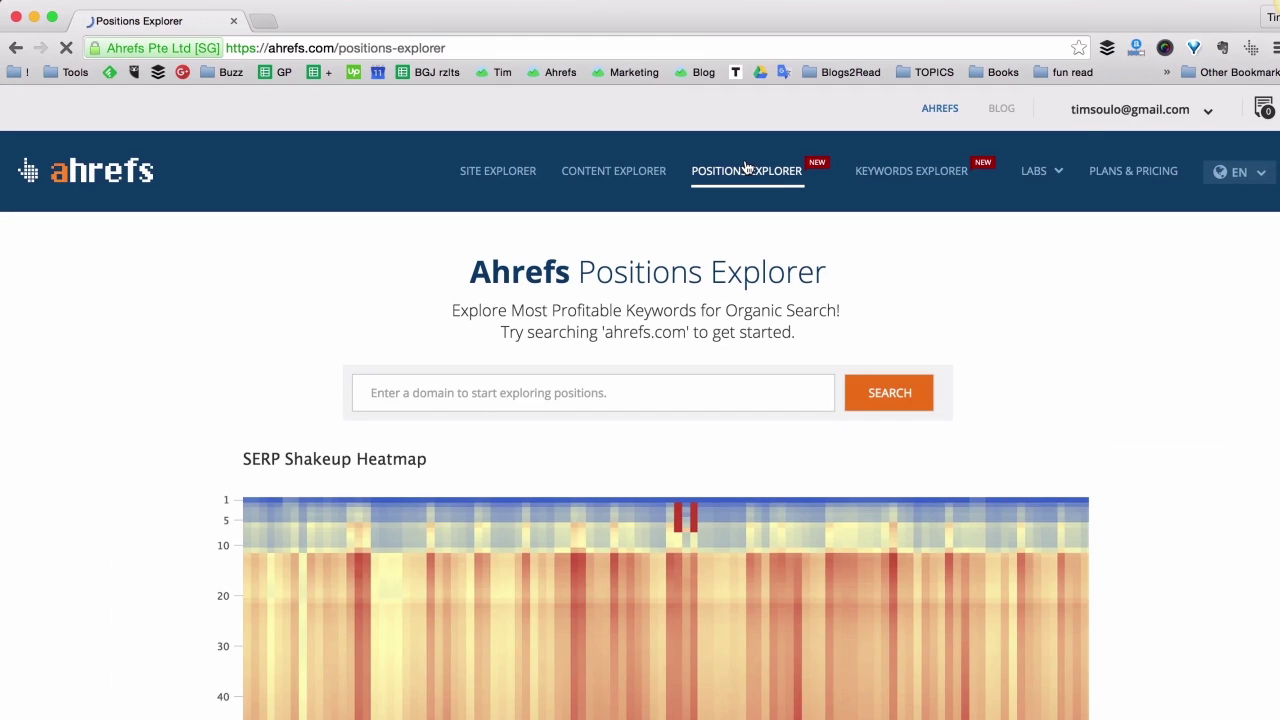
{"action": "scroll", "coordinate": [603, 314], "scroll_direction": "down", "scroll_amount": 2}
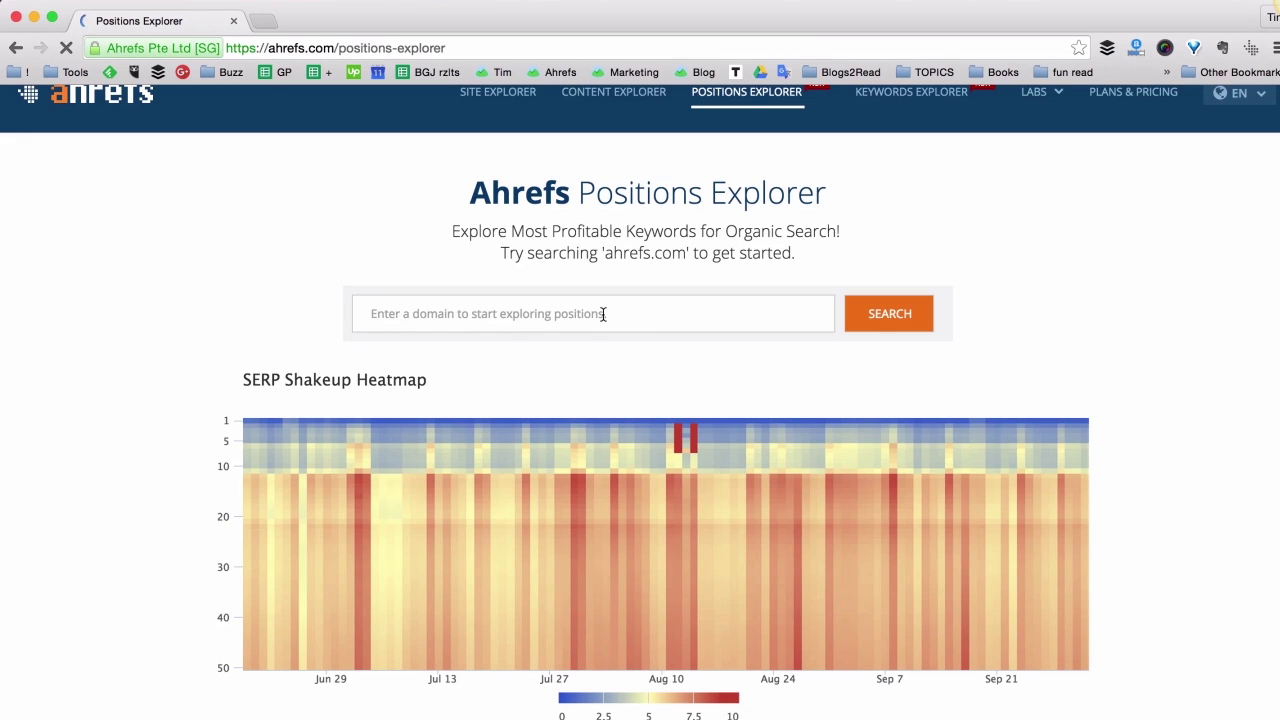
{"action": "type", "text": "ba"}
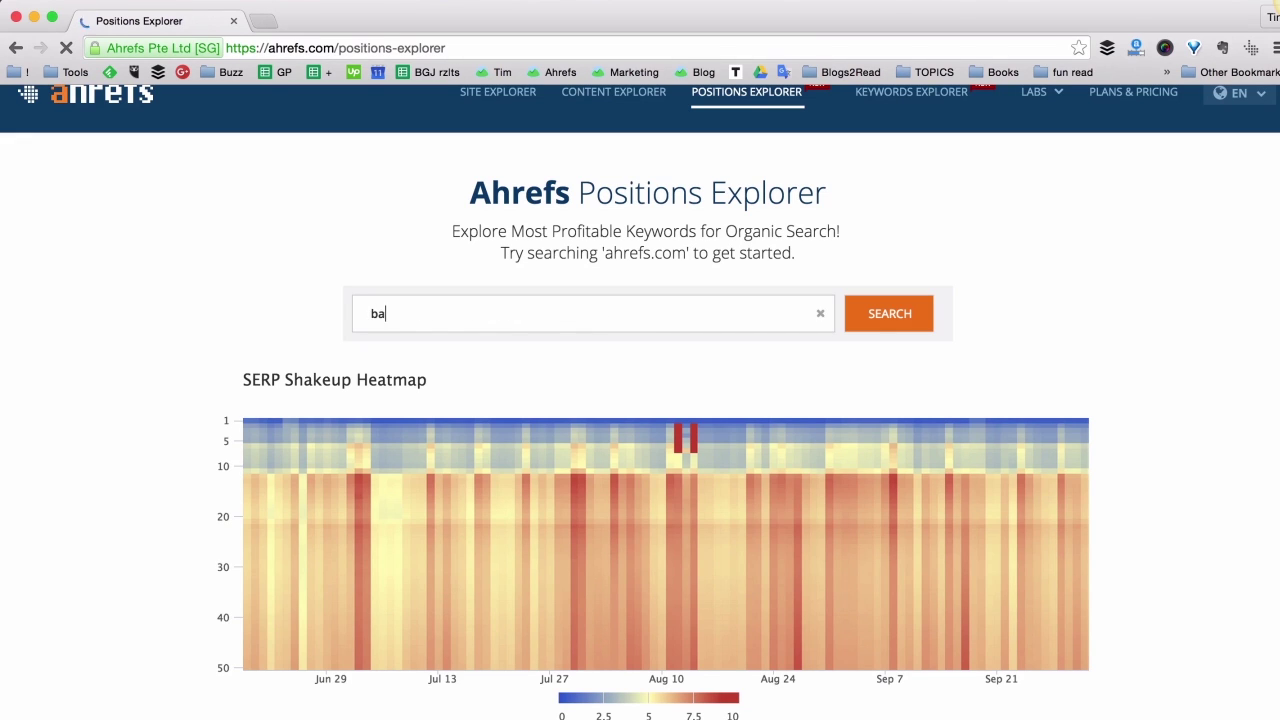
{"action": "type", "text": "cklinko.c"}
{"action": "type", "text": "om"}
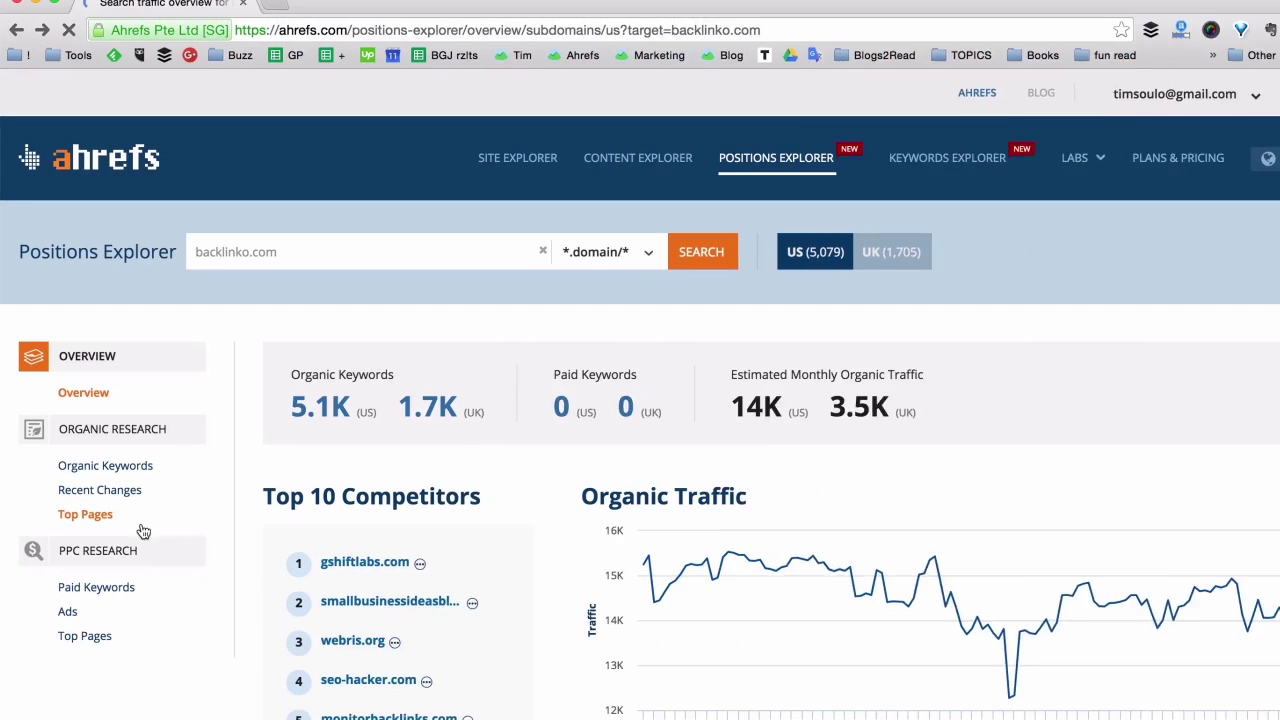
Open backlinko.com's Top Pages report sorted by organic traffic, highest first
{"action": "left_click", "coordinate": [100, 519]}
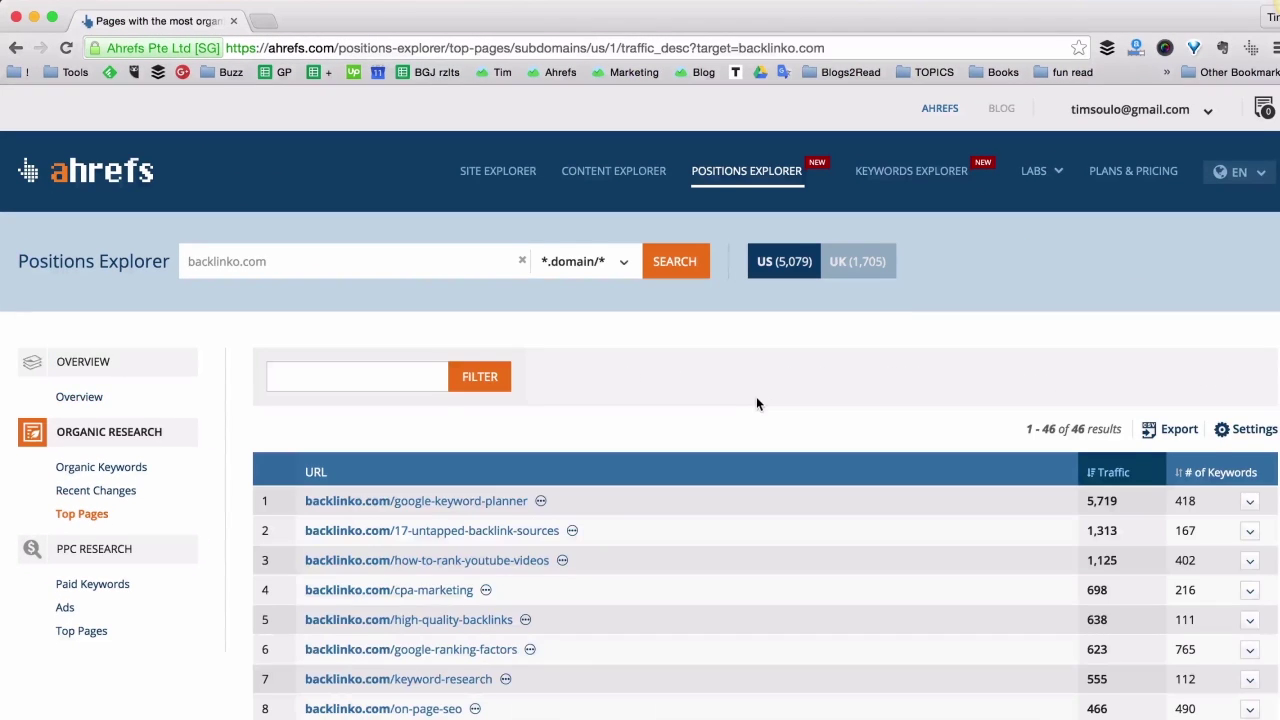
{"action": "scroll", "coordinate": [756, 396], "scroll_direction": "down", "scroll_amount": 2}
{"action": "scroll", "coordinate": [756, 403], "scroll_direction": "down", "scroll_amount": 1}
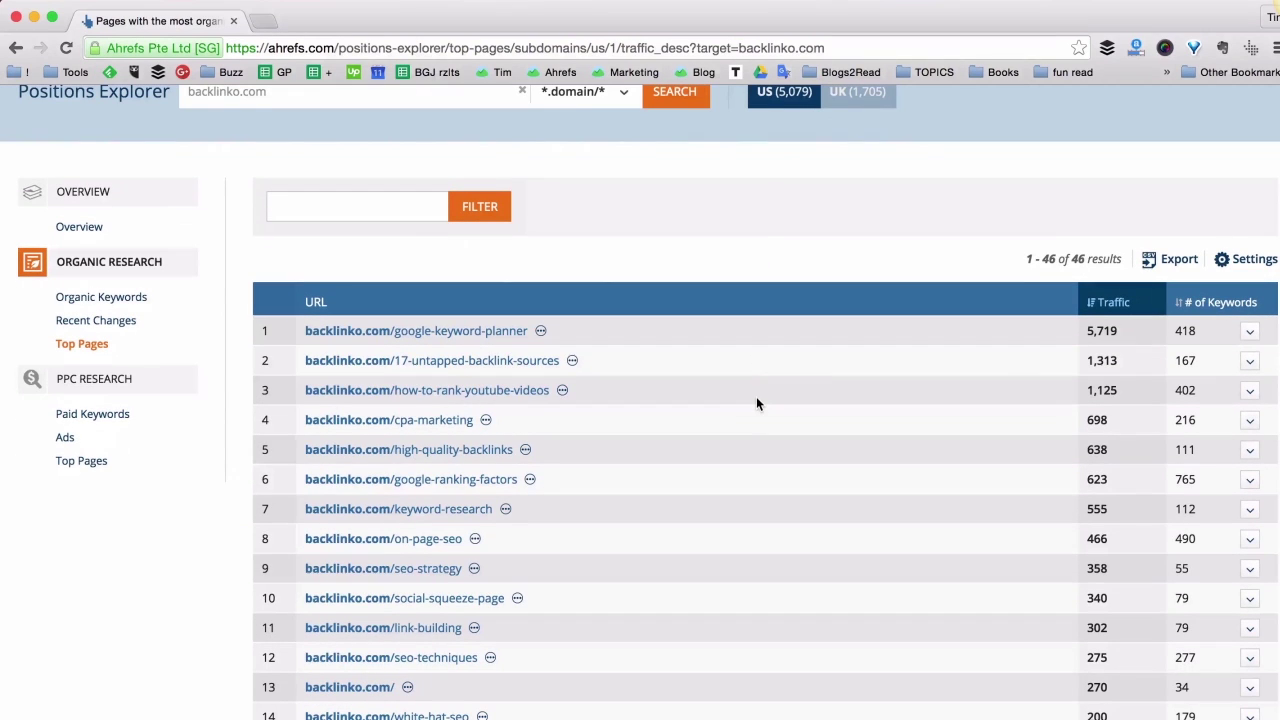
{"action": "scroll", "coordinate": [756, 403], "scroll_direction": "down", "scroll_amount": 1}
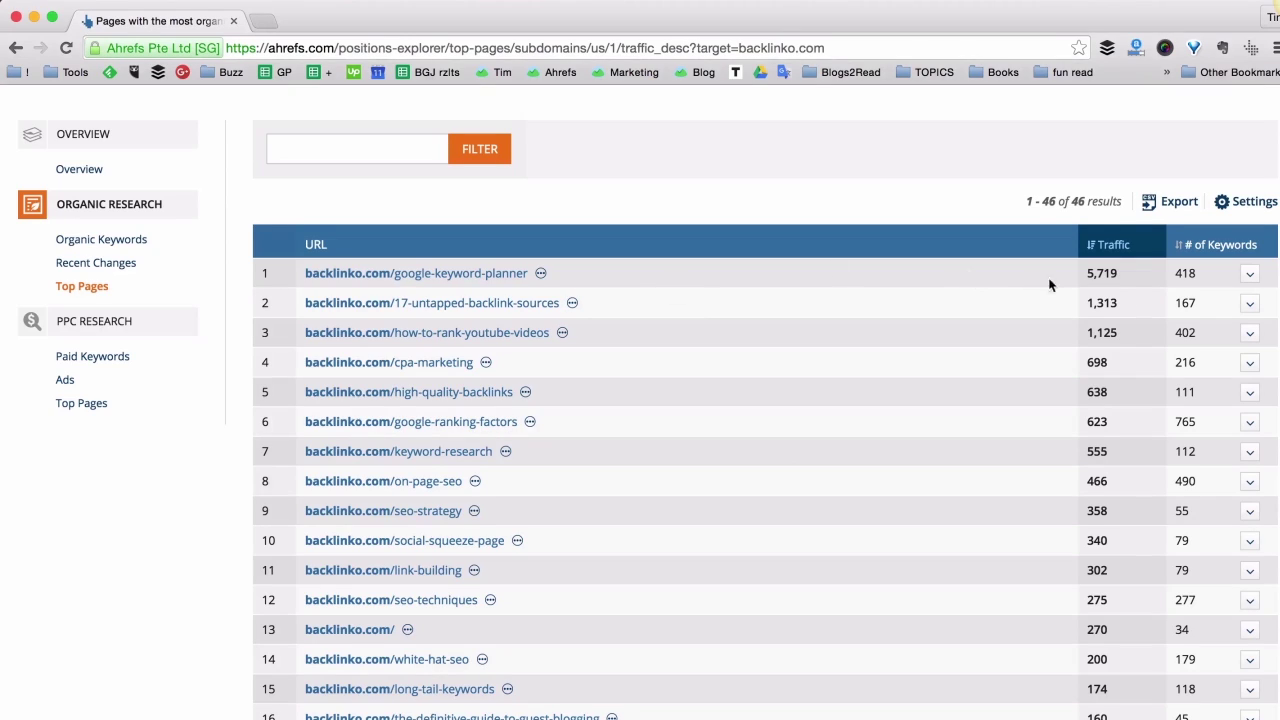
{"action": "left_click", "coordinate": [1112, 248]}
{"action": "mouse_move", "coordinate": [562, 332]}
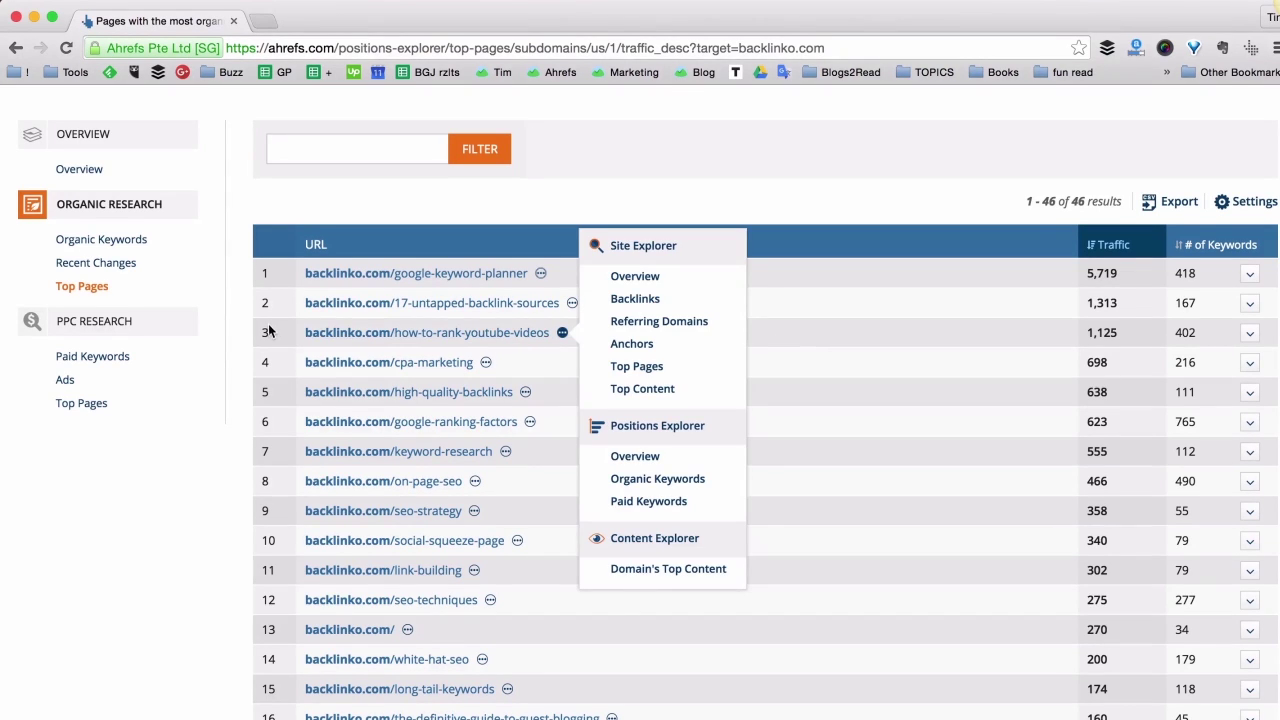
{"action": "left_click", "coordinate": [270, 331]}
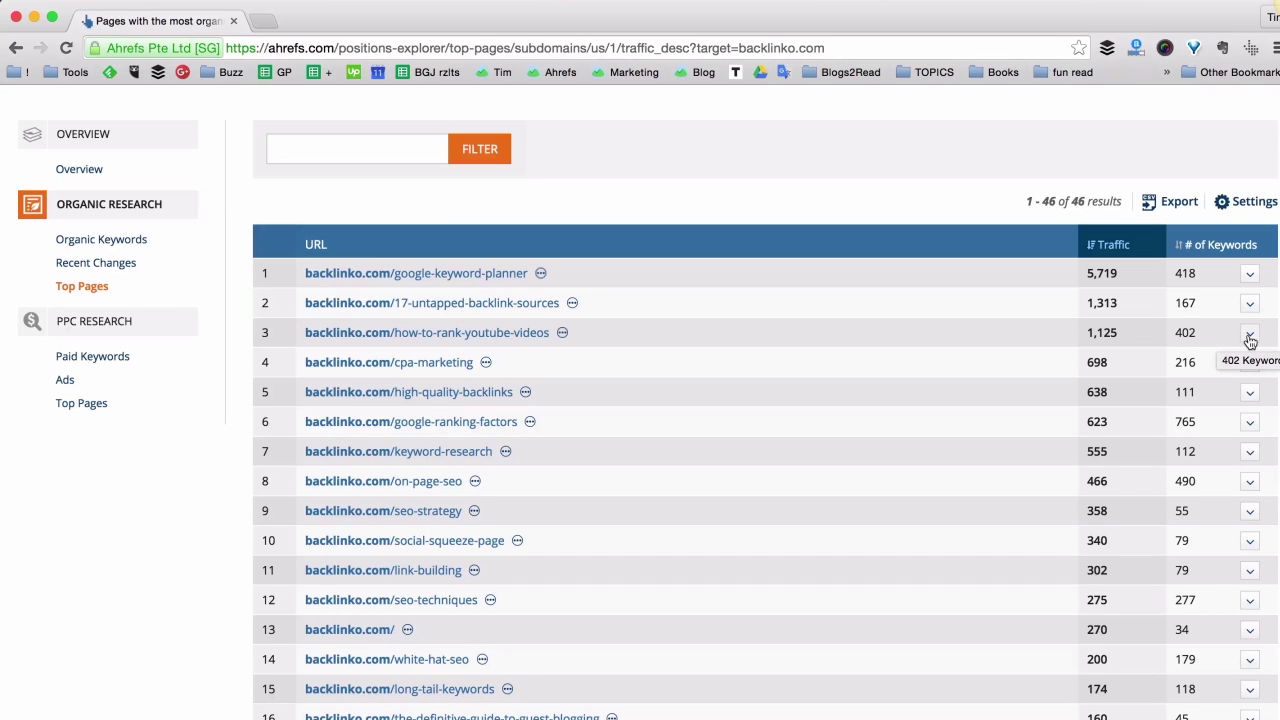
{"action": "left_click", "coordinate": [1250, 336]}
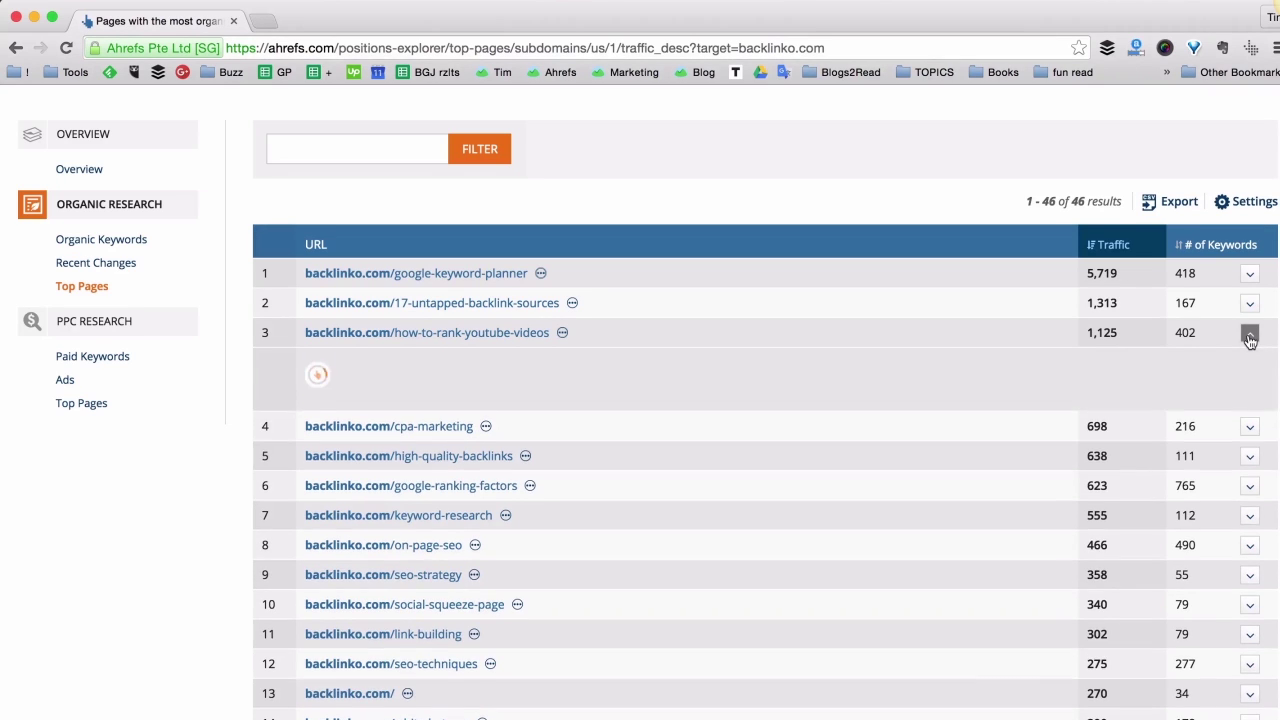
Review the YouTube-ranking page's keywords, led by 'youtube seo' at position 1 with 290 traffic
{"action": "scroll", "coordinate": [617, 427], "scroll_direction": "down", "scroll_amount": 1}
{"action": "scroll", "coordinate": [617, 427], "scroll_direction": "down", "scroll_amount": 1}
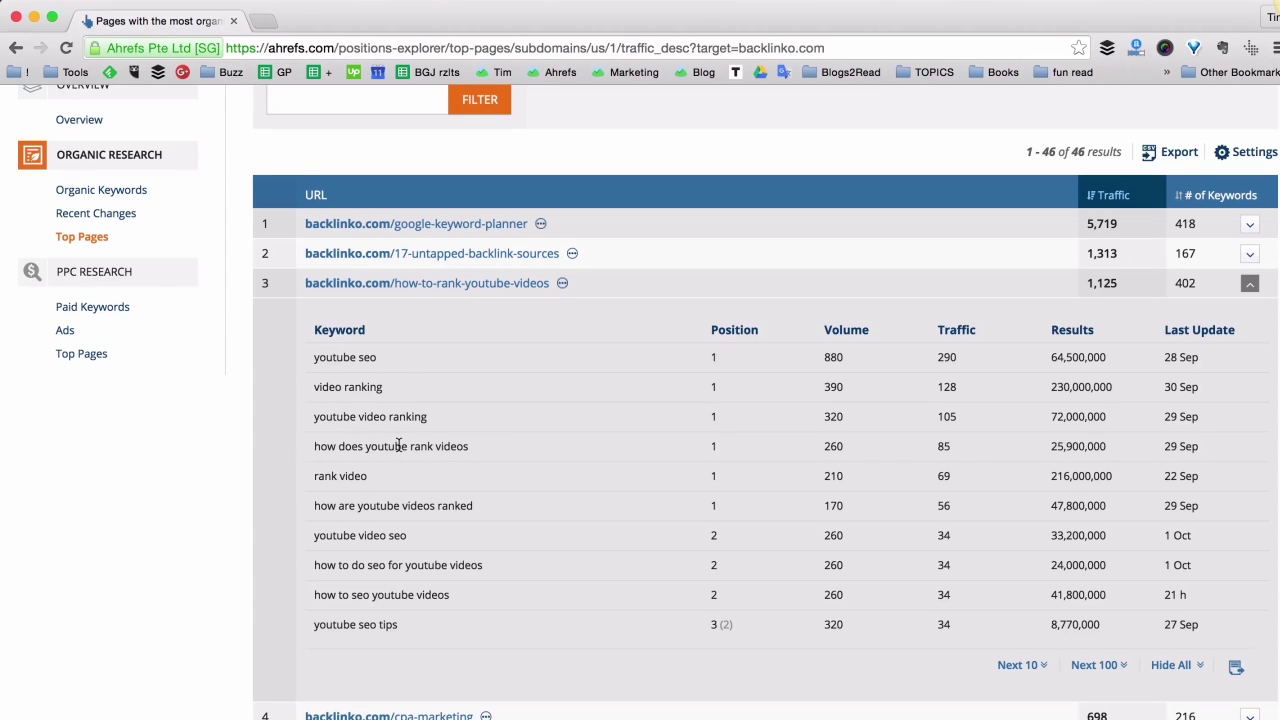
{"action": "scroll", "coordinate": [398, 446], "scroll_direction": "down", "scroll_amount": 1}
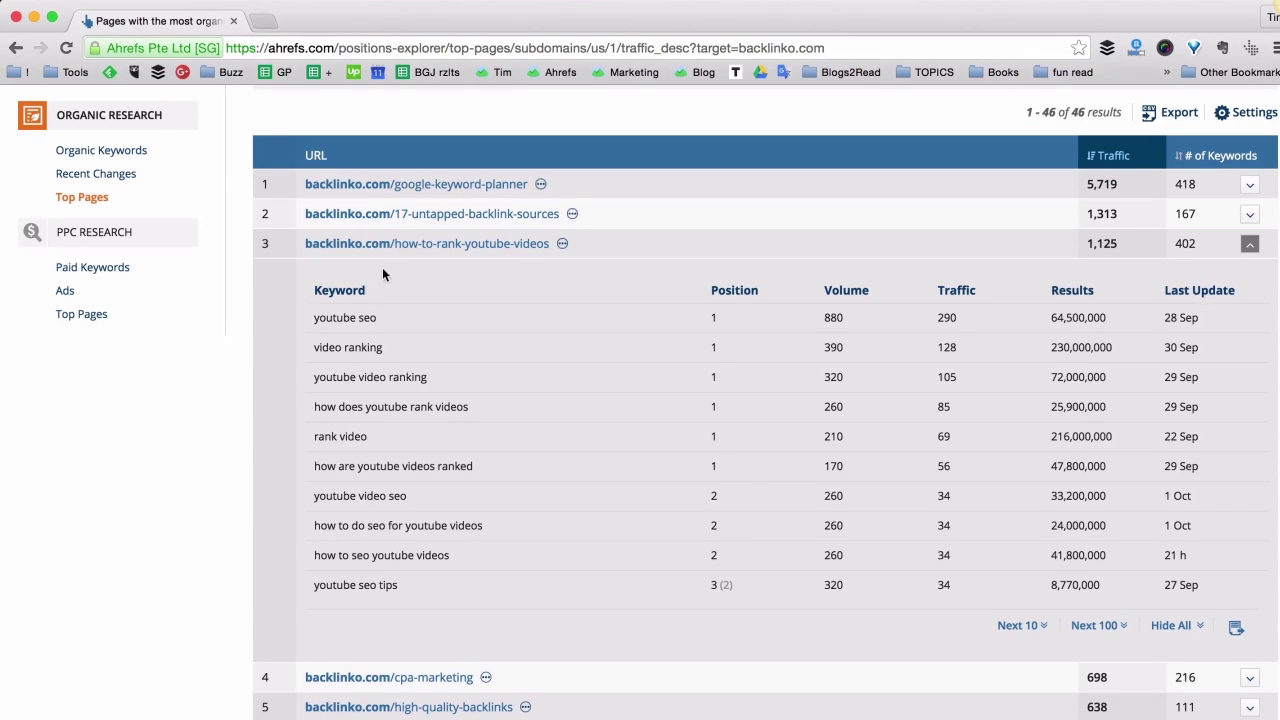
{"action": "right_click", "coordinate": [418, 246]}
{"action": "left_click", "coordinate": [440, 252]}
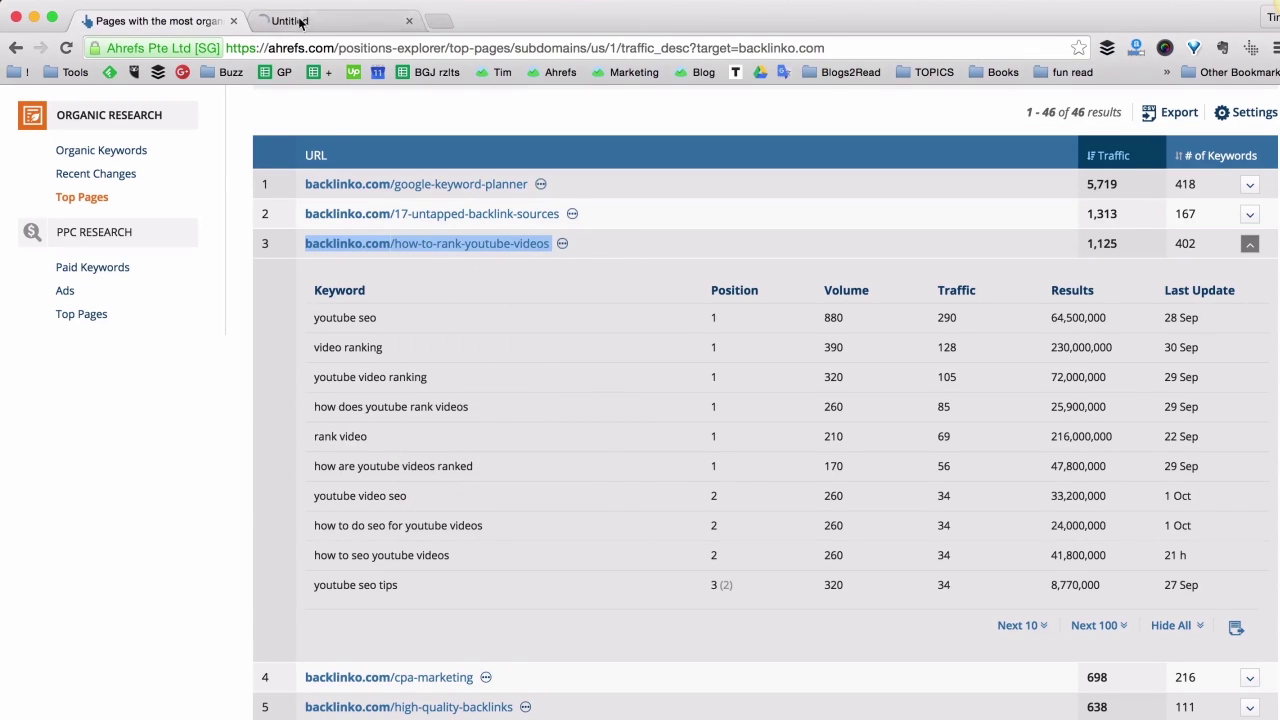
{"action": "left_click", "coordinate": [300, 22]}
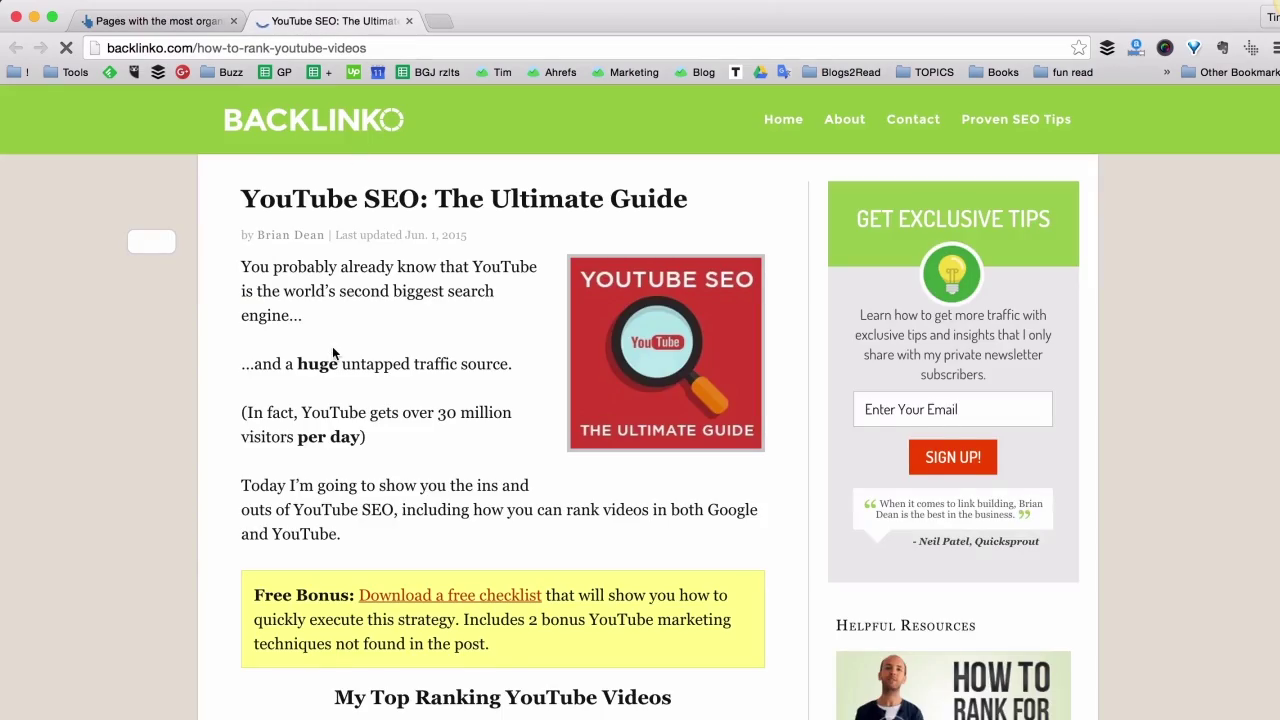
{"action": "scroll", "coordinate": [333, 351], "scroll_direction": "down", "scroll_amount": 3}
{"action": "scroll", "coordinate": [333, 351], "scroll_direction": "down", "scroll_amount": 3}
{"action": "scroll", "coordinate": [333, 351], "scroll_direction": "down", "scroll_amount": 4}
{"action": "scroll", "coordinate": [333, 351], "scroll_direction": "down", "scroll_amount": 5}
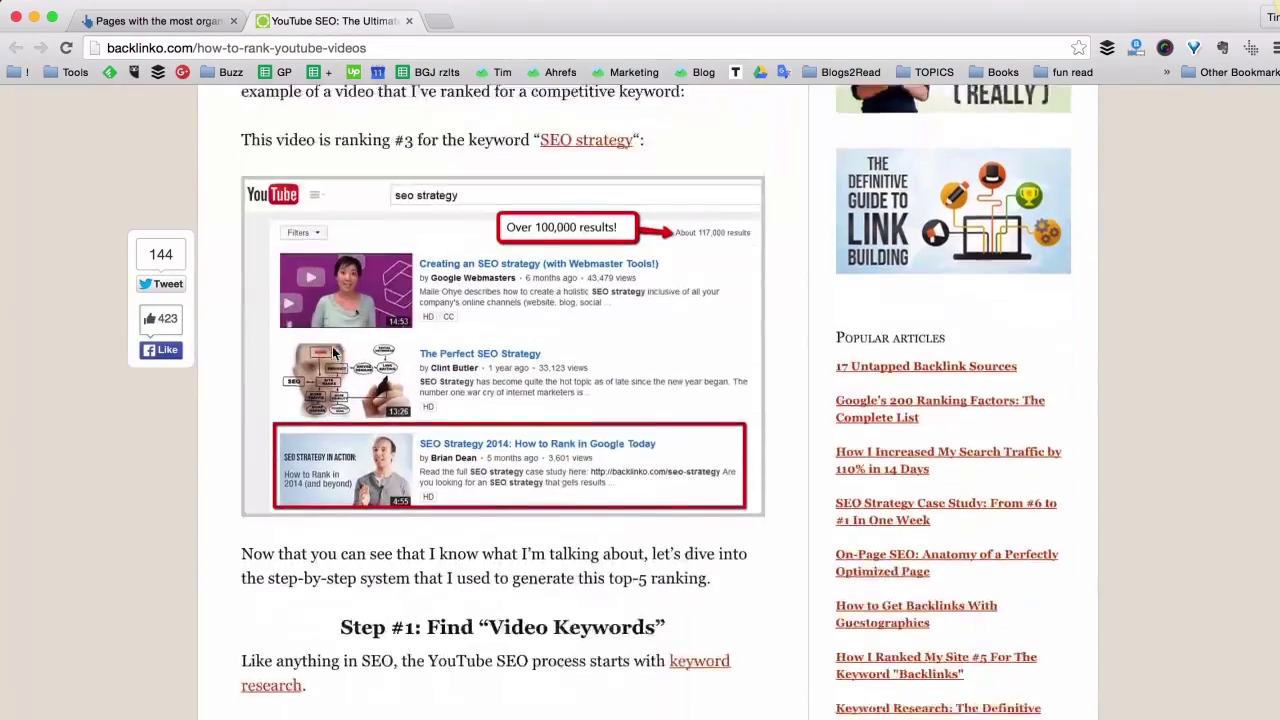
{"action": "scroll", "coordinate": [333, 351], "scroll_direction": "down", "scroll_amount": 5}
{"action": "scroll", "coordinate": [333, 351], "scroll_direction": "down", "scroll_amount": 5}
{"action": "scroll", "coordinate": [333, 351], "scroll_direction": "down", "scroll_amount": 4}
{"action": "scroll", "coordinate": [333, 351], "scroll_direction": "down", "scroll_amount": 4}
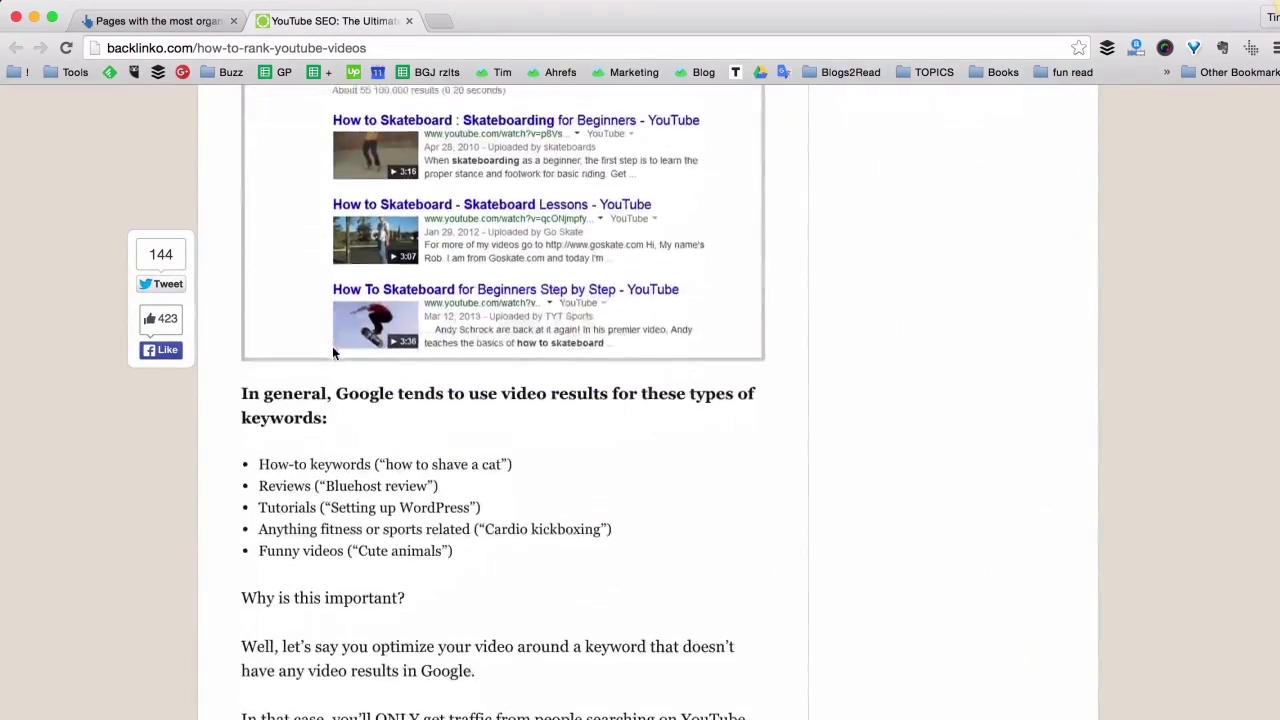
{"action": "scroll", "coordinate": [333, 351], "scroll_direction": "down", "scroll_amount": 5}
{"action": "scroll", "coordinate": [333, 351], "scroll_direction": "down", "scroll_amount": 3}
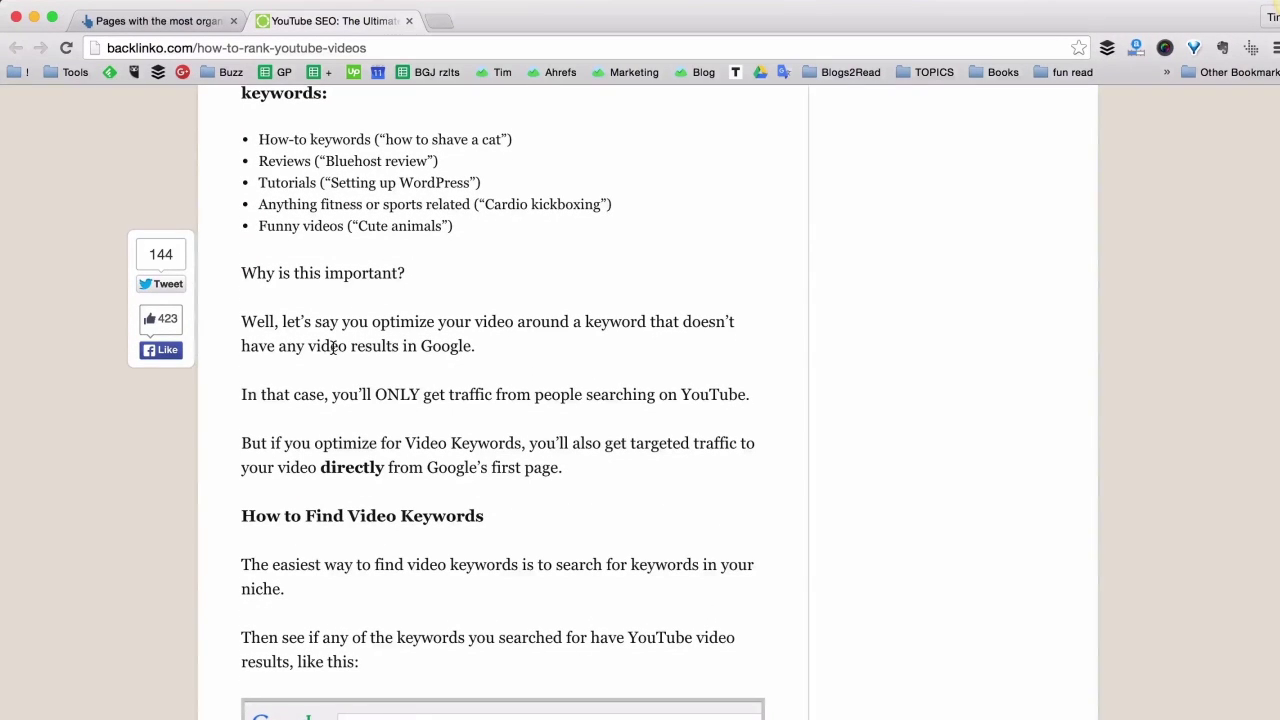
{"action": "left_click", "coordinate": [409, 20]}
{"action": "scroll", "coordinate": [718, 189], "scroll_direction": "up", "scroll_amount": 1}
Collapse row 3's keyword table and clear the selection, showing all 46 top pages
{"action": "scroll", "coordinate": [718, 189], "scroll_direction": "up", "scroll_amount": 2}
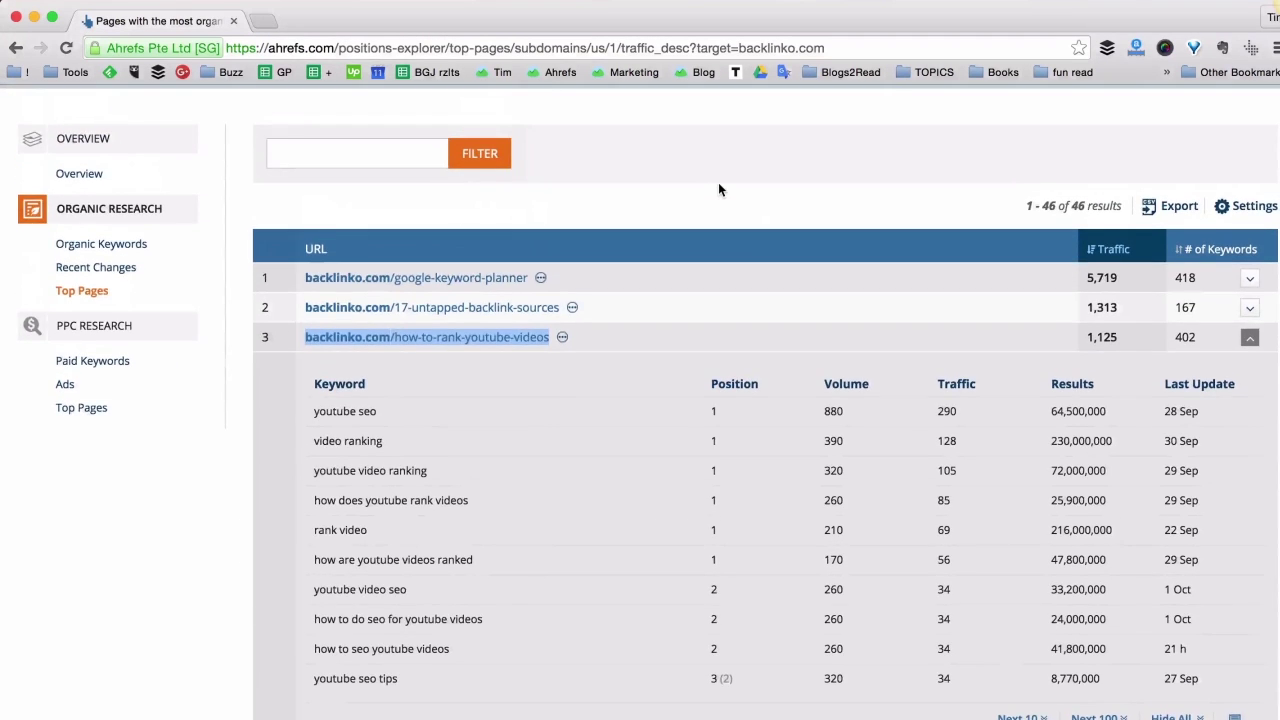
{"action": "scroll", "coordinate": [718, 189], "scroll_direction": "up", "scroll_amount": 2}
{"action": "scroll", "coordinate": [718, 189], "scroll_direction": "up", "scroll_amount": 2}
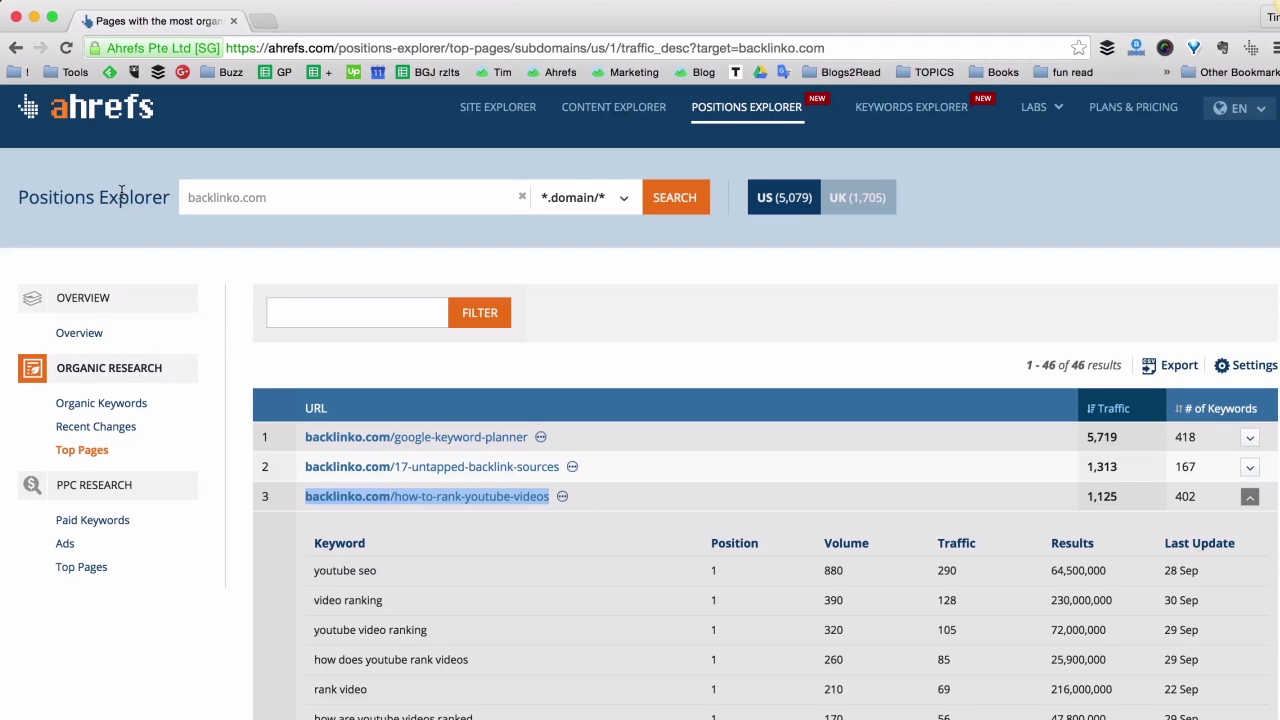
{"action": "scroll", "coordinate": [194, 257], "scroll_direction": "down", "scroll_amount": 2}
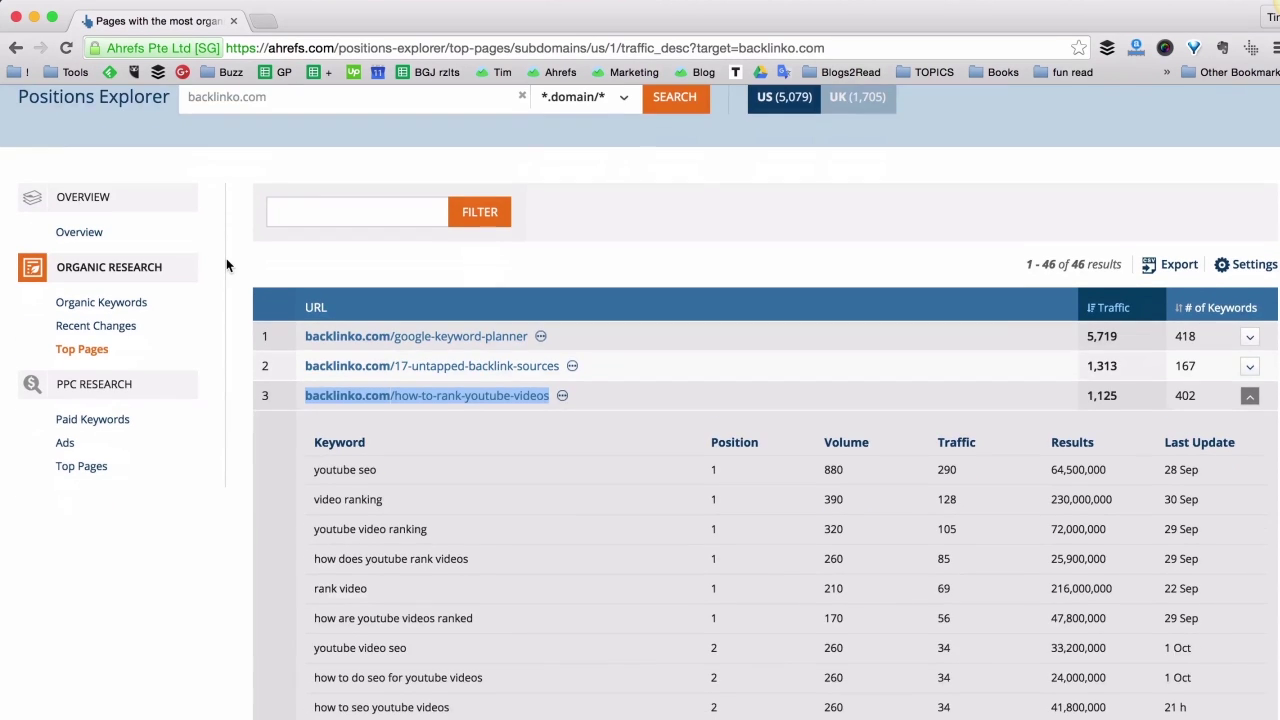
{"action": "scroll", "coordinate": [226, 258], "scroll_direction": "down", "scroll_amount": 1}
{"action": "left_click", "coordinate": [1247, 341]}
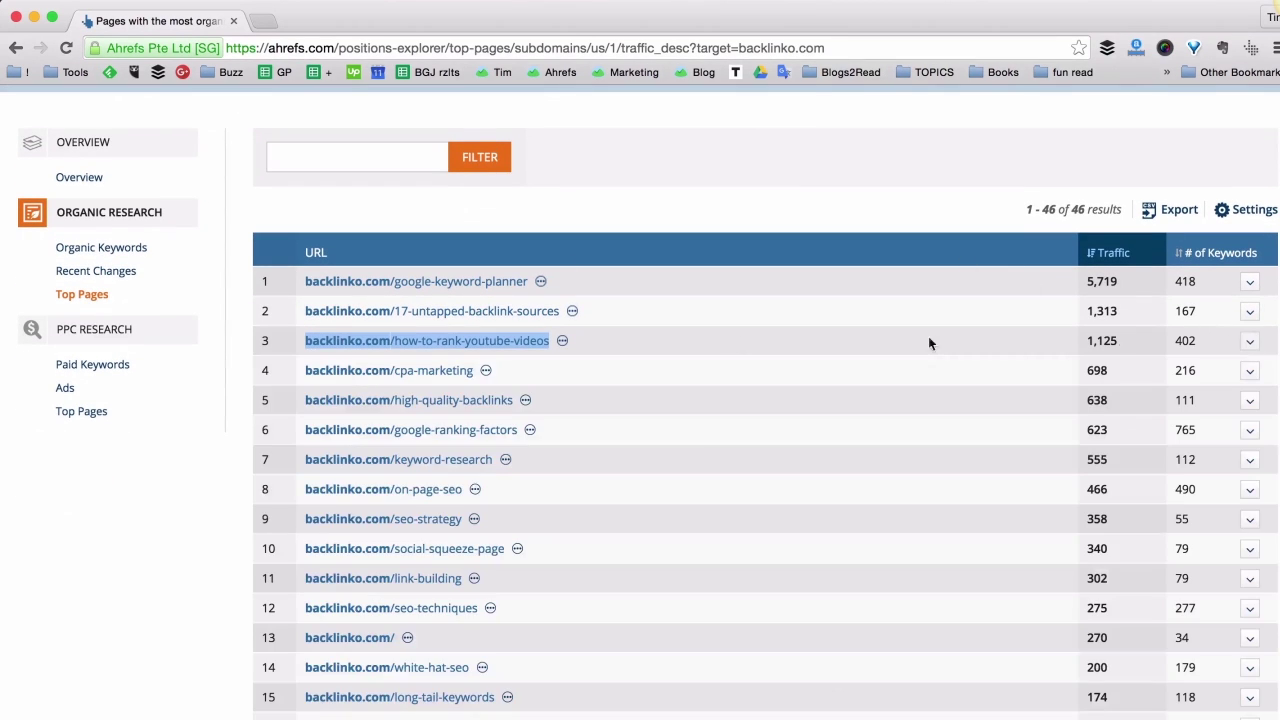
{"action": "scroll", "coordinate": [639, 350], "scroll_direction": "down", "scroll_amount": 1}
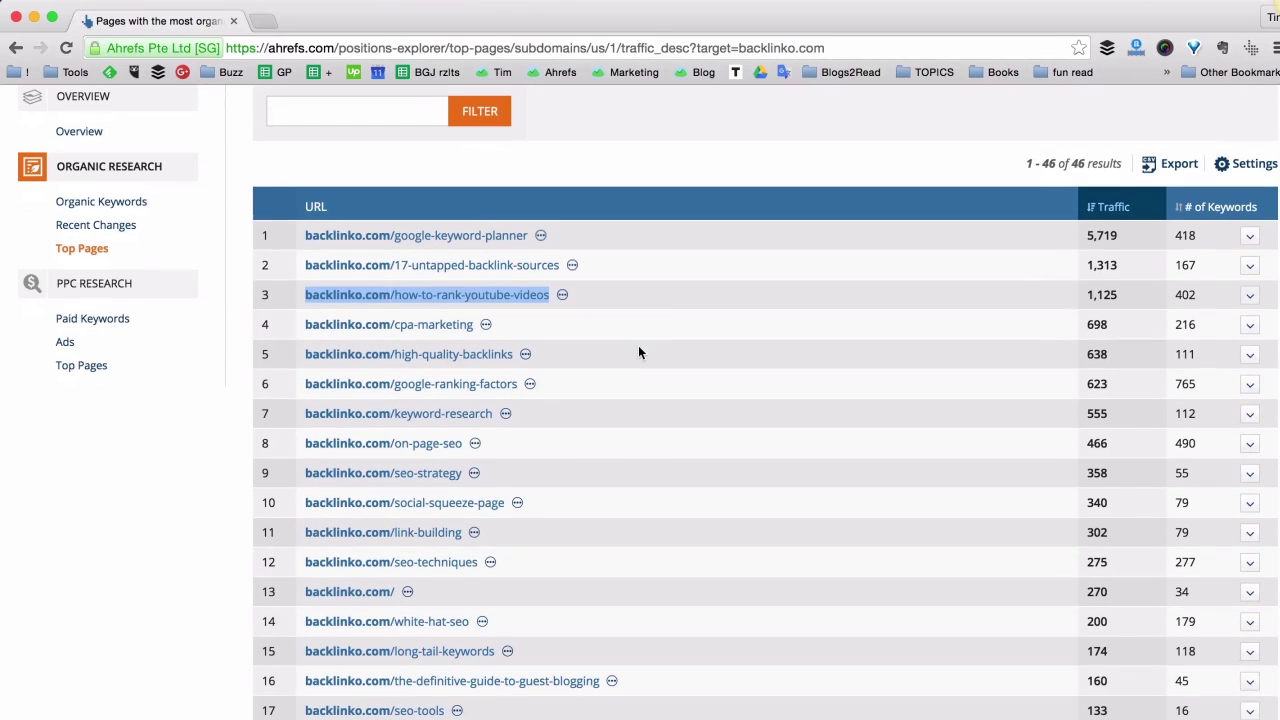
{"action": "scroll", "coordinate": [638, 352], "scroll_direction": "up", "scroll_amount": 1}
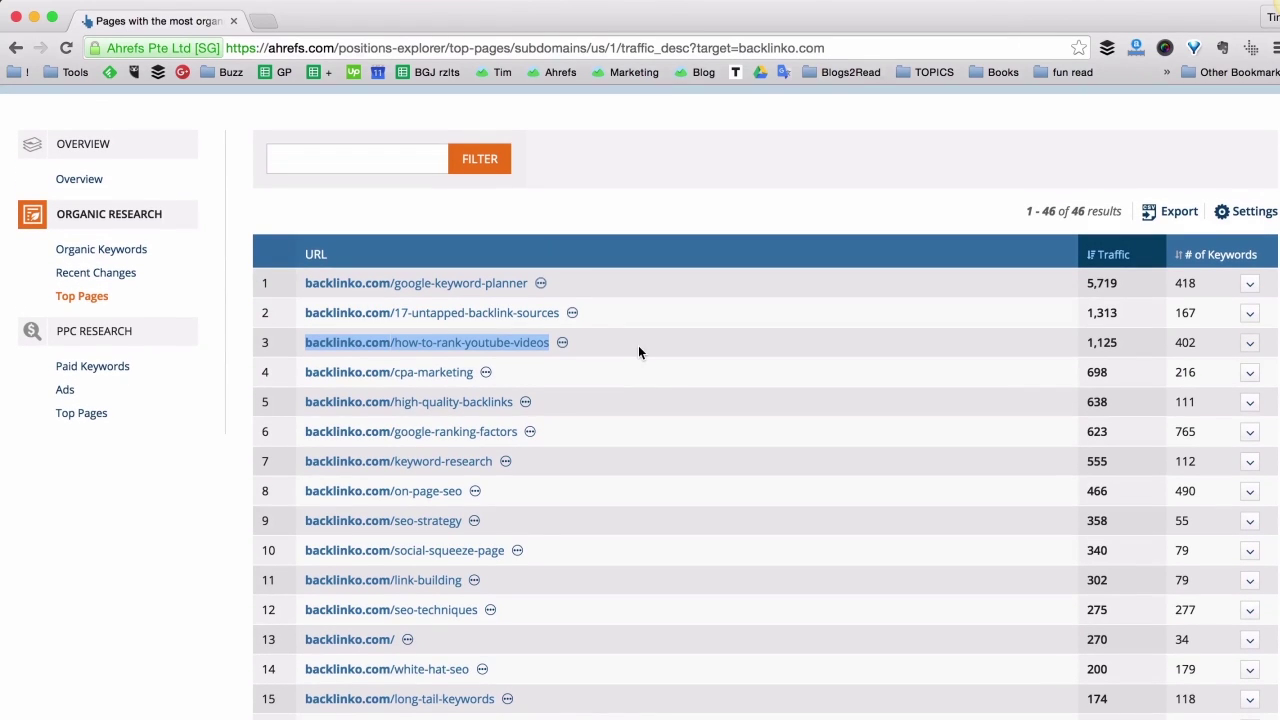
{"action": "left_click", "coordinate": [662, 216]}
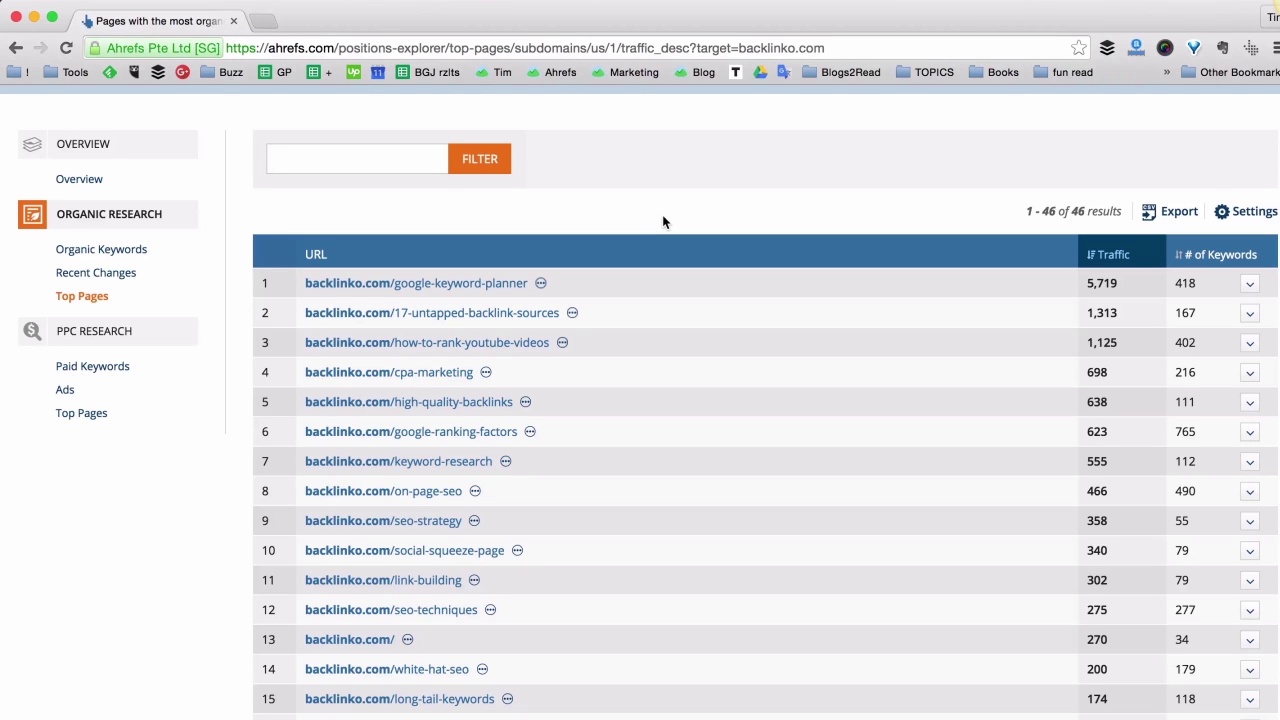
{"action": "scroll", "coordinate": [662, 221], "scroll_direction": "down", "scroll_amount": 1}
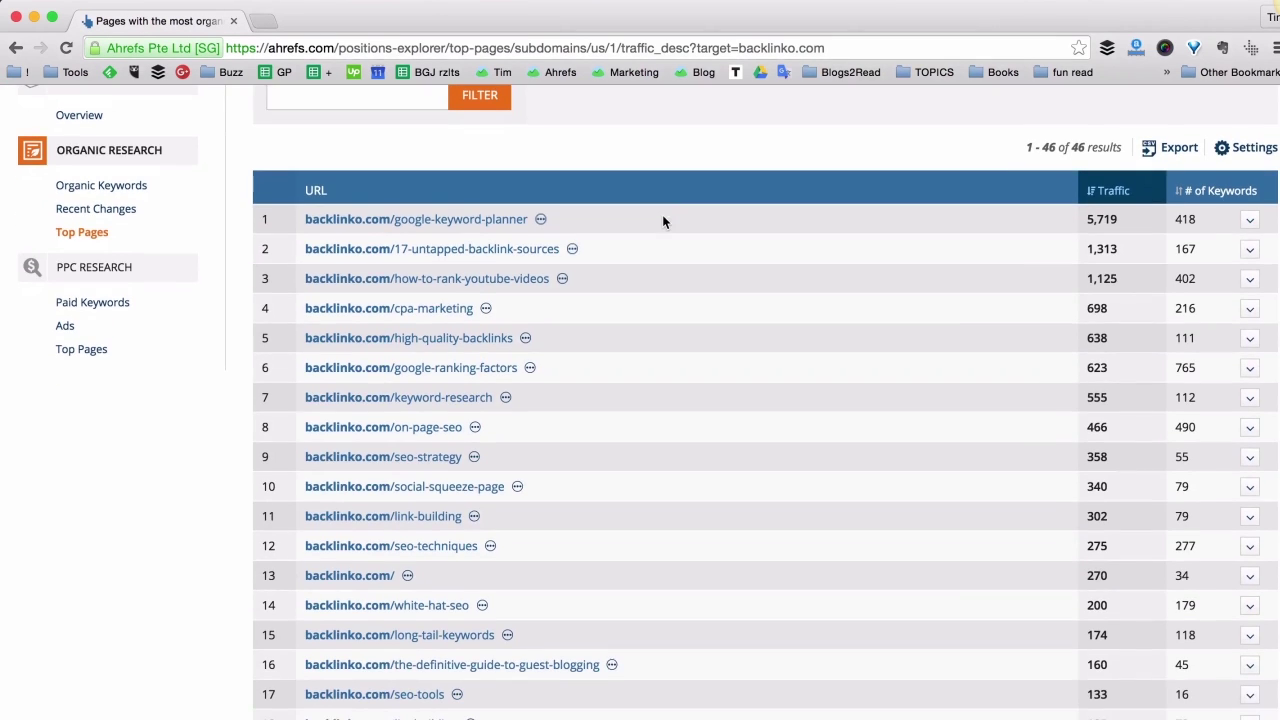